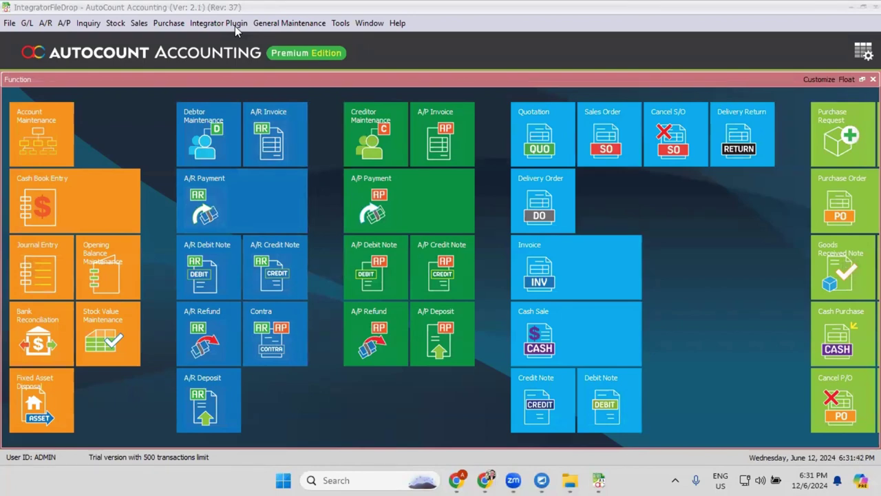
- Open Scheduler Setting for FileDropIntegration_File and view its Scheduler page with the 60-second timer
left_click(235, 26)
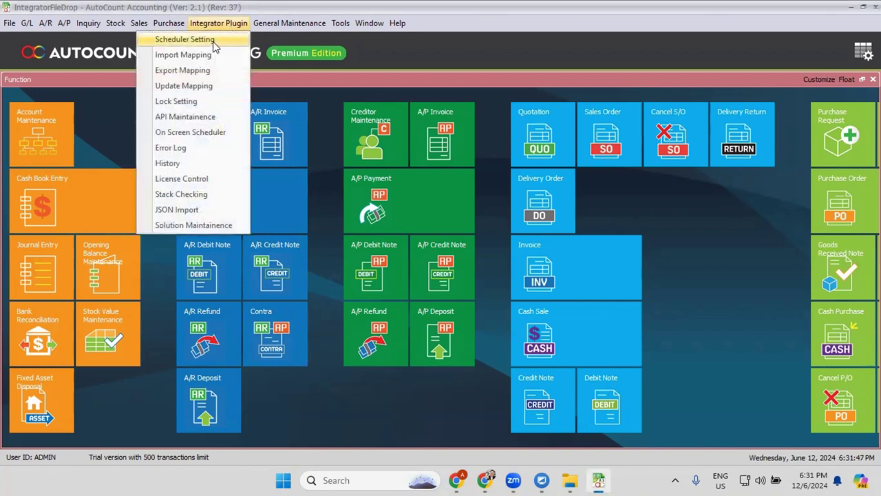
left_click(214, 42)
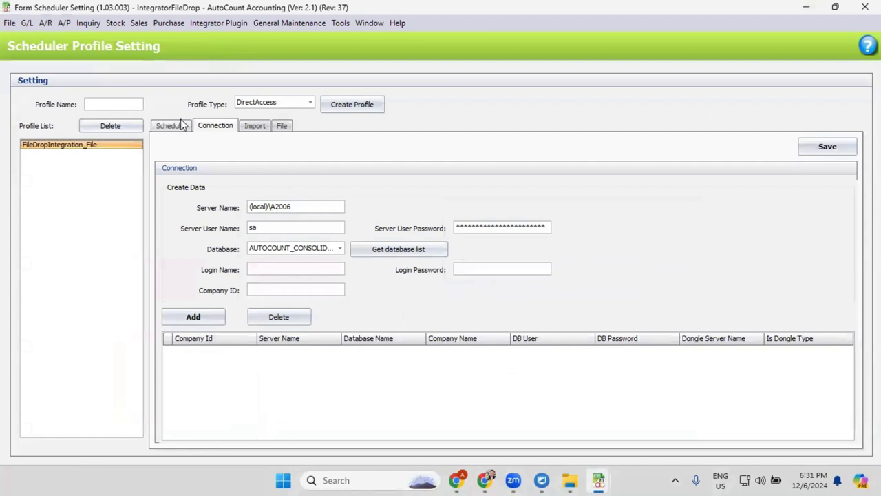
left_click(183, 124)
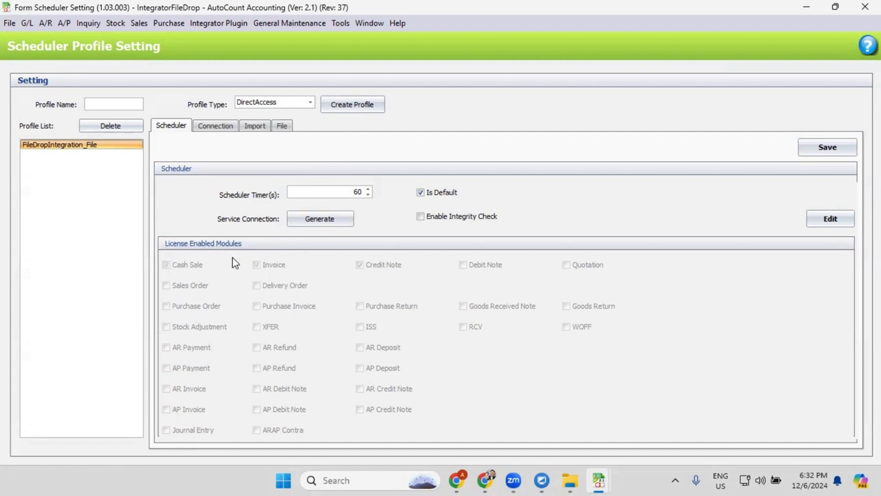
- On the Connection page, change the server name to (local)\A2012 and fetch its database list
left_click(216, 128)
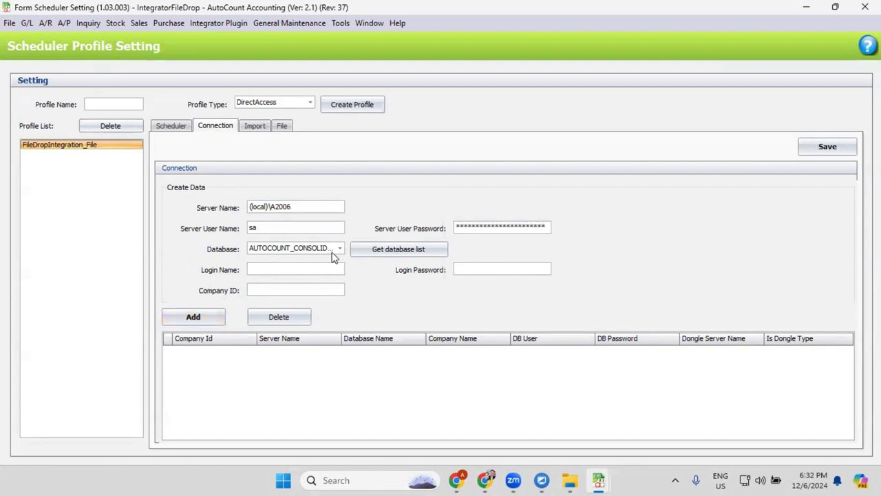
left_click(310, 208)
key("BackSpace")
key("BackSpace")
type("12")
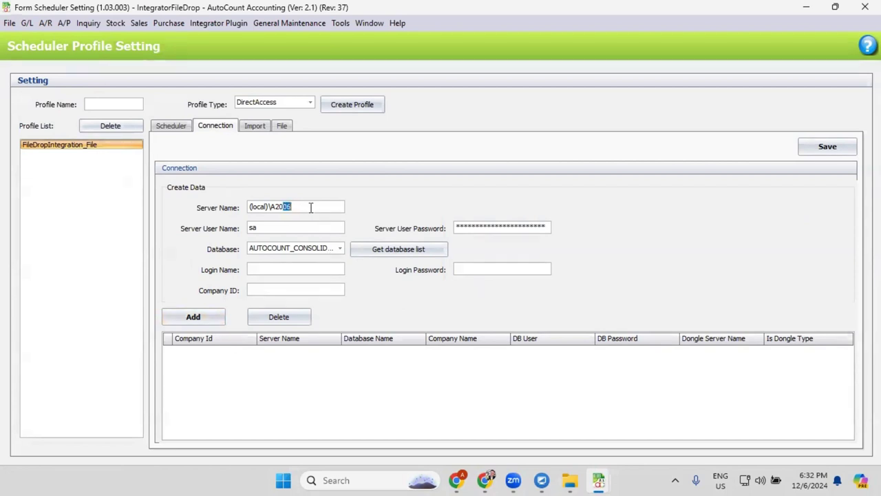
left_click(385, 252)
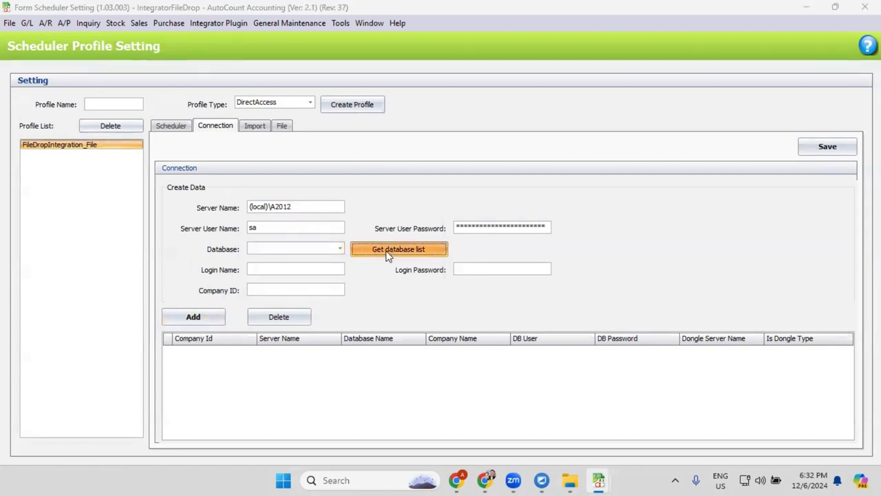
left_click(441, 249)
left_click(340, 247)
scroll(381, 303, "down", 10)
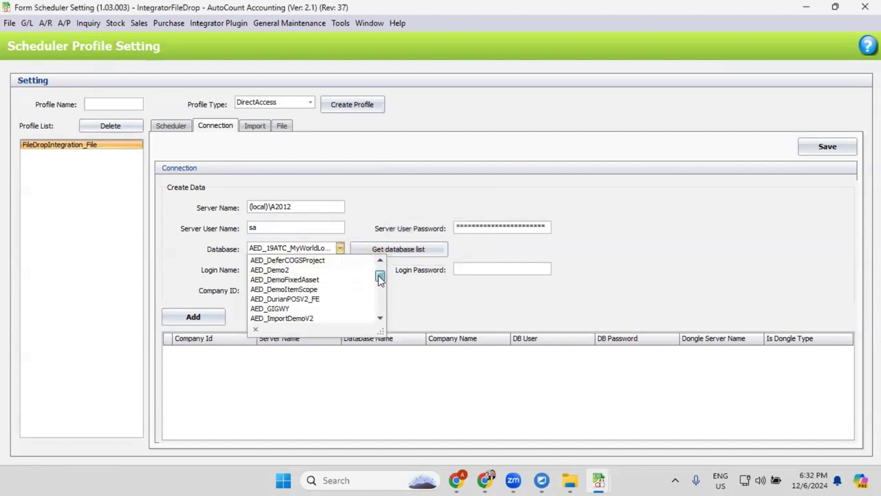
mouse_move(381, 296)
left_mouse_down()
mouse_move(380, 305)
mouse_move(383, 293)
left_mouse_up()
left_click(413, 163)
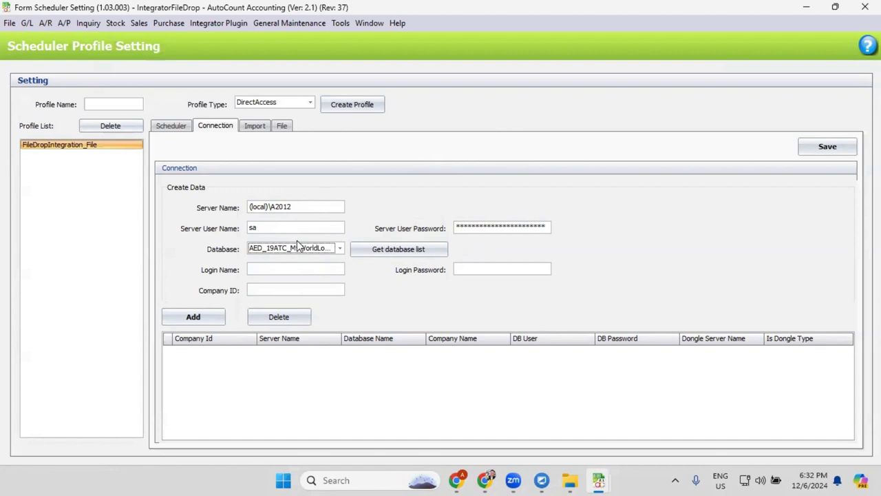
- Choose the AED_Demo2 database and enter the Company ID and login name
left_click(263, 289)
left_click(339, 248)
scroll(329, 289, "down", 1)
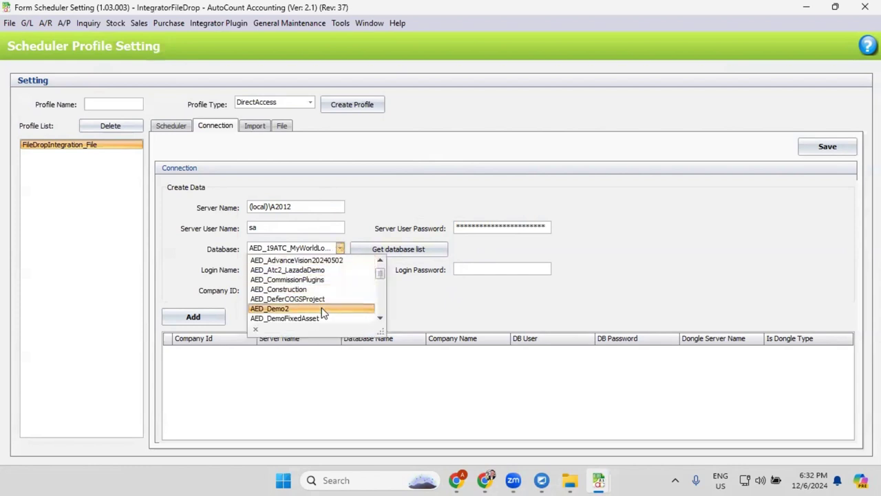
left_click(324, 309)
left_click(286, 289)
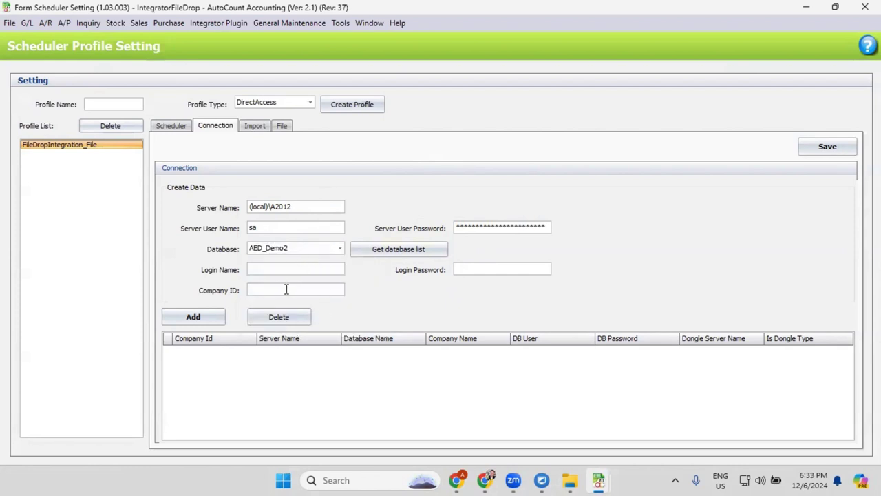
type("21212712")
left_click(281, 270)
type("admi")
type("admin")
- Retype the login name and password, and retry adding the company connection row
left_click(193, 316)
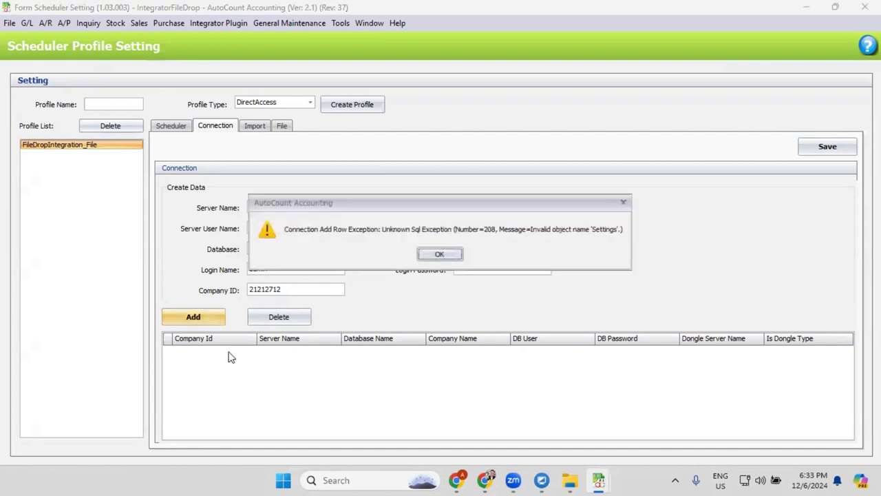
left_click(449, 255)
double_click(292, 270)
type("ADMIN")
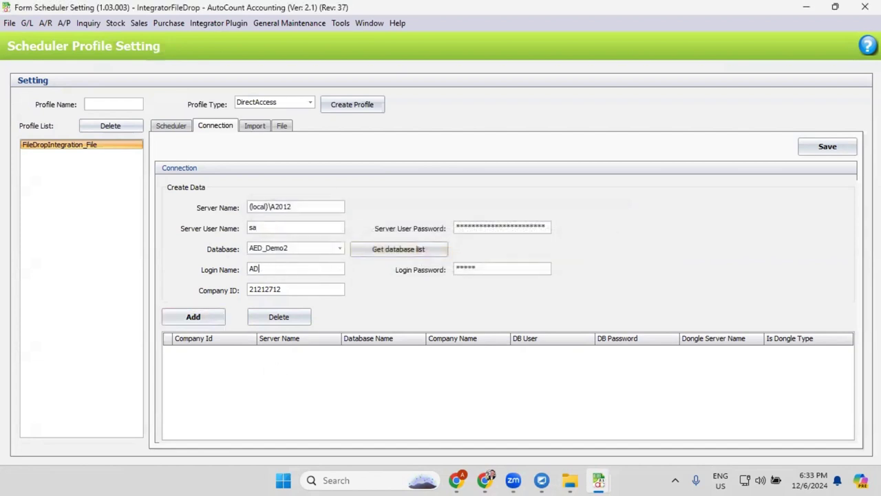
key("Tab")
key("BackSpace")
key("BackSpace")
key("BackSpace")
key("BackSpace")
key("BackSpace")
type("admin")
left_click(215, 319)
left_click(444, 254)
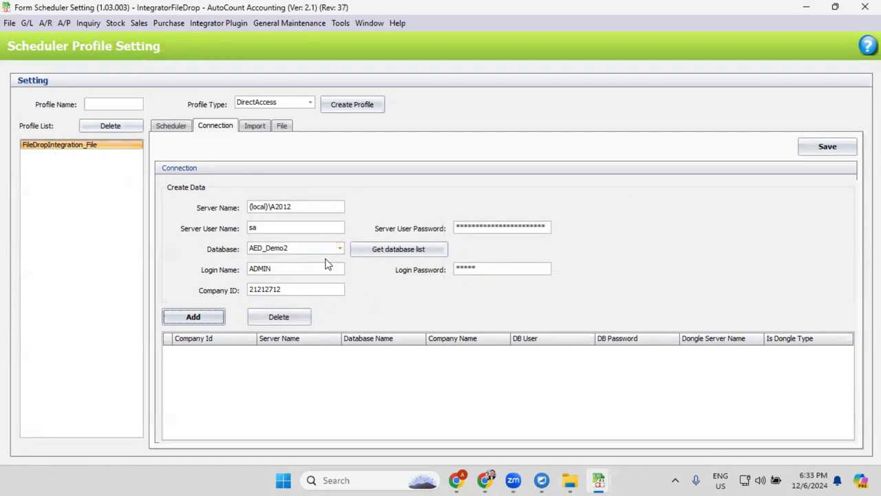
left_click(285, 319)
left_click(445, 256)
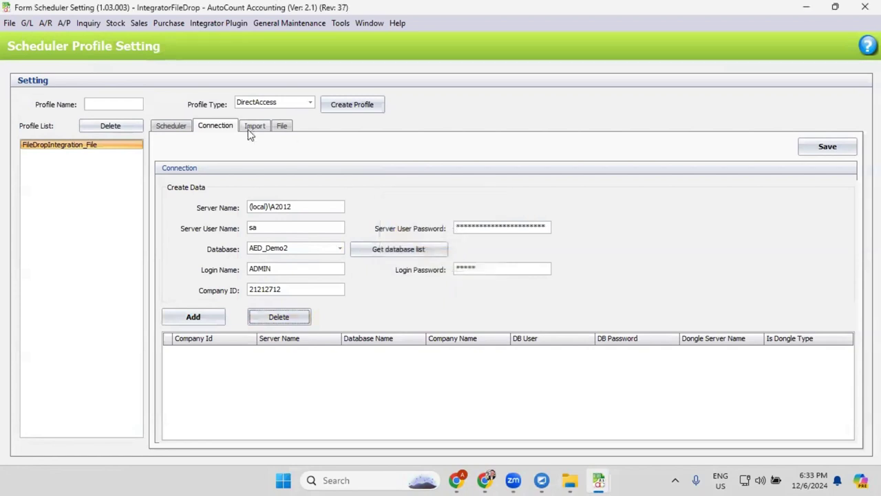
left_click(251, 130)
- Keep the File page's file type on Local, then switch to the File Explorer window
left_click(281, 127)
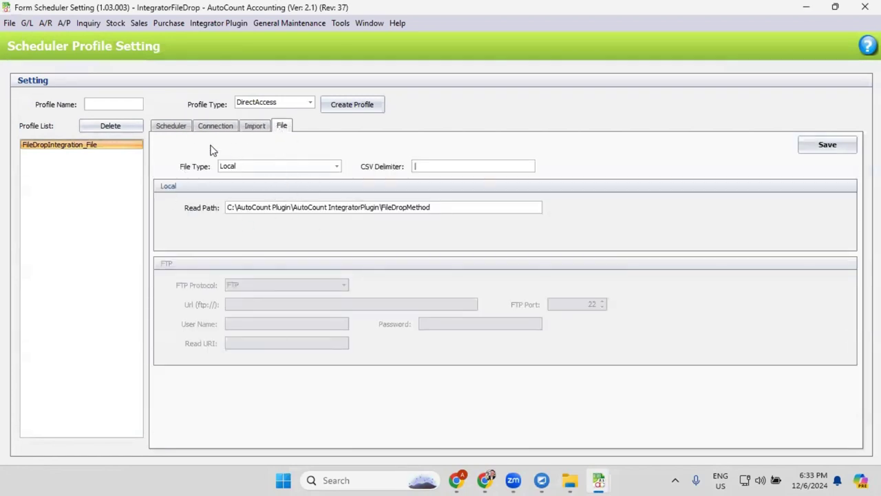
left_click(304, 170)
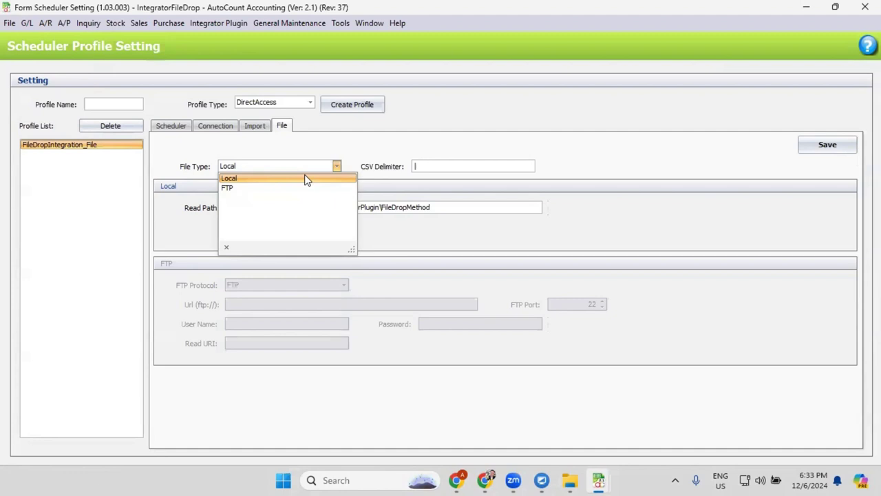
left_click(319, 147)
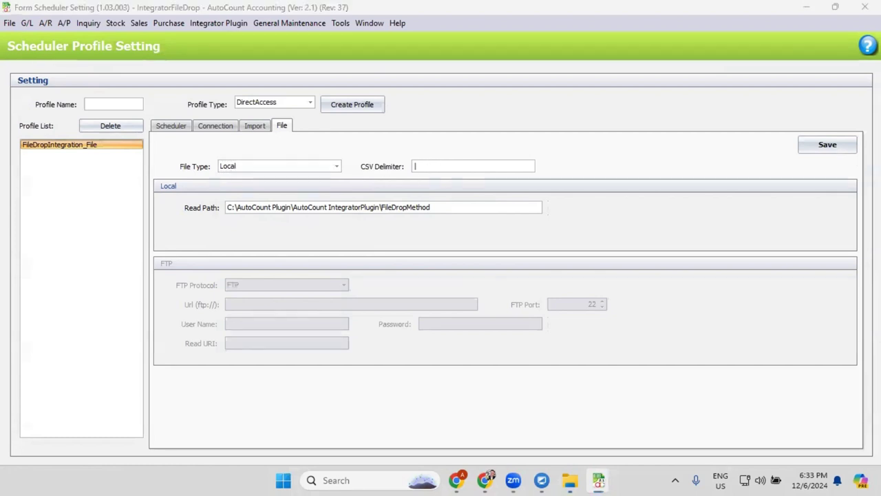
key("alt+Tab")
- Open the creditnote CSV from Backup in Notepad, inspect its pipe delimiters, and close it
double_click(149, 116)
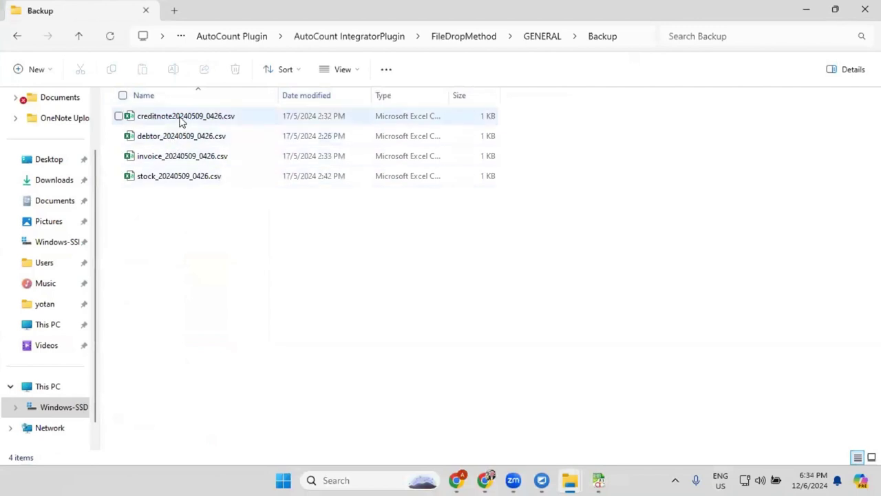
right_click(182, 117)
mouse_move(258, 183)
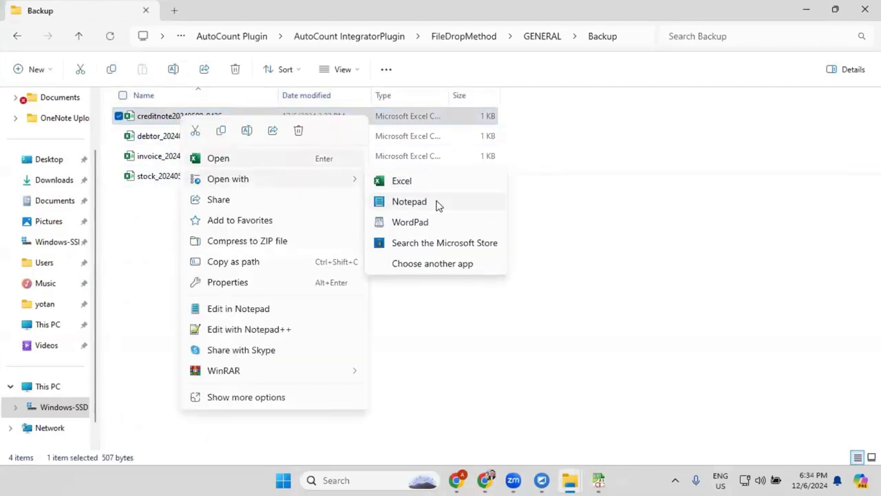
left_click(409, 201)
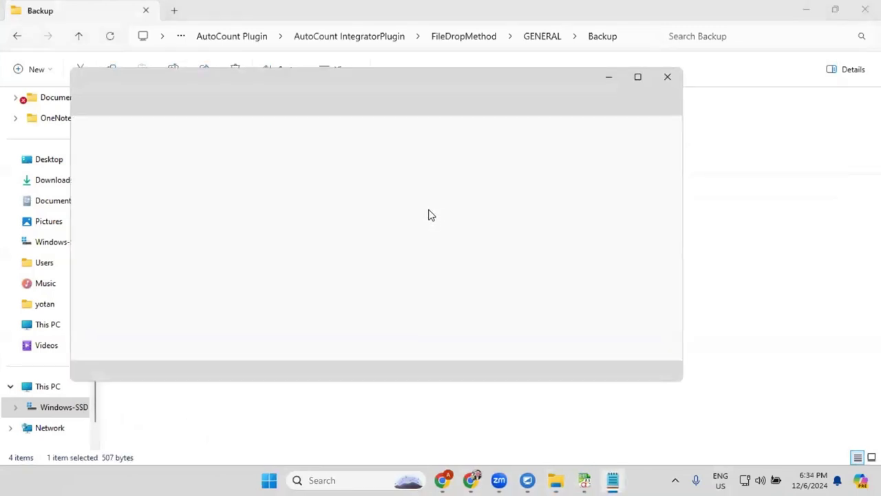
left_click(638, 77)
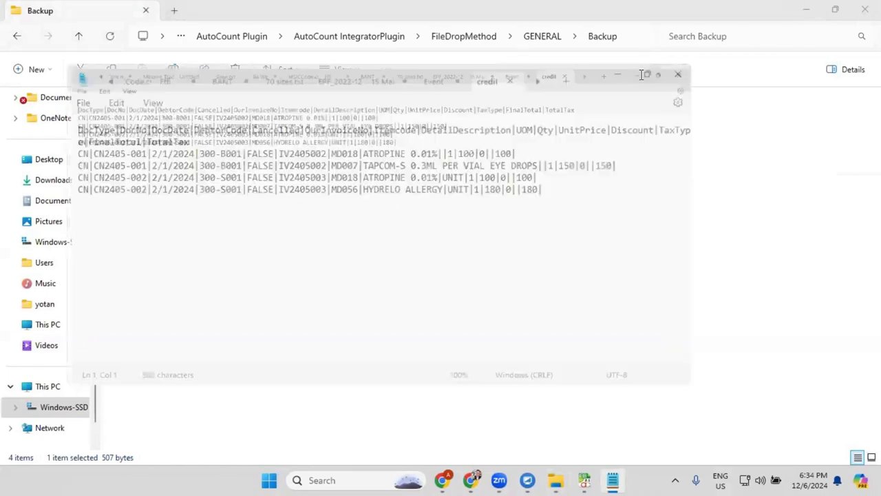
left_click_drag(460, 93, 464, 104)
key("ctrl+a")
left_click(40, 72)
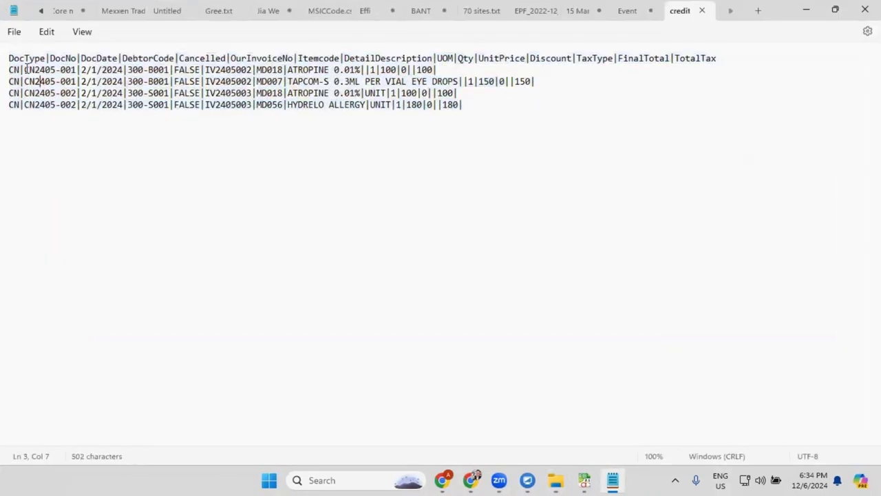
left_click_drag(27, 69, 22, 70)
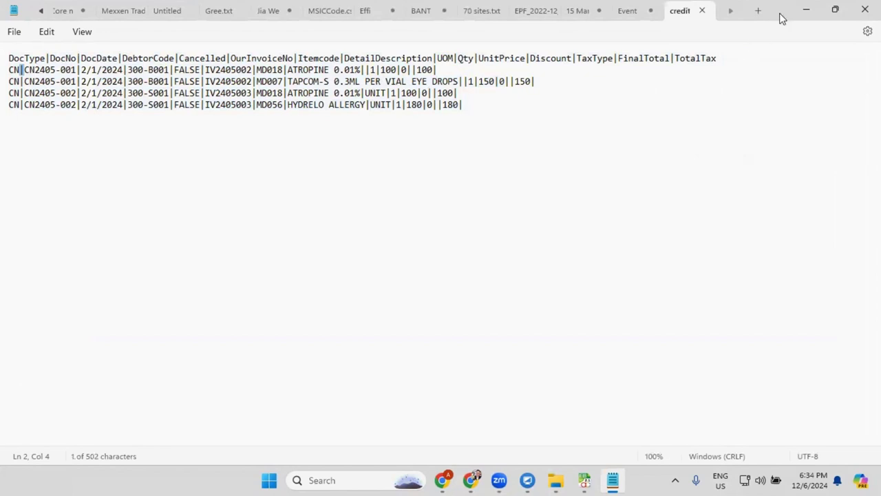
left_click(702, 11)
left_click(806, 10)
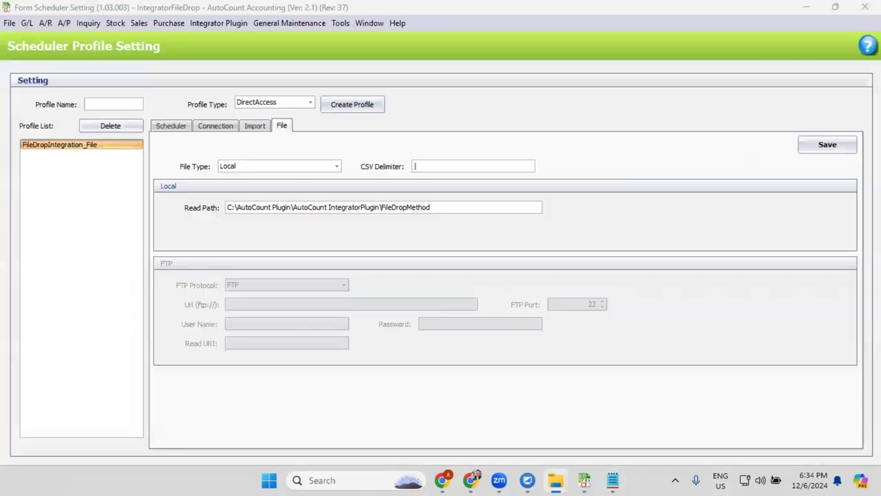
- Review the profile's Local file type and DirectAccess profile type, leaving both unchanged
left_click(433, 217)
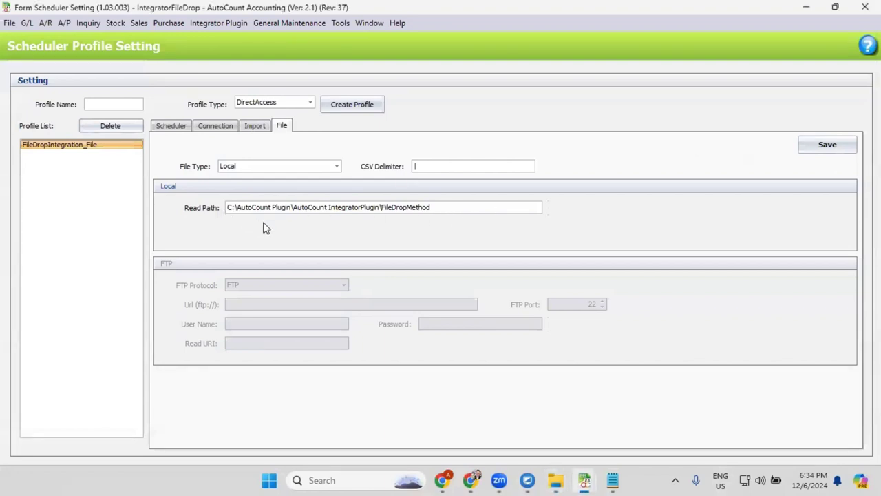
left_click(292, 167)
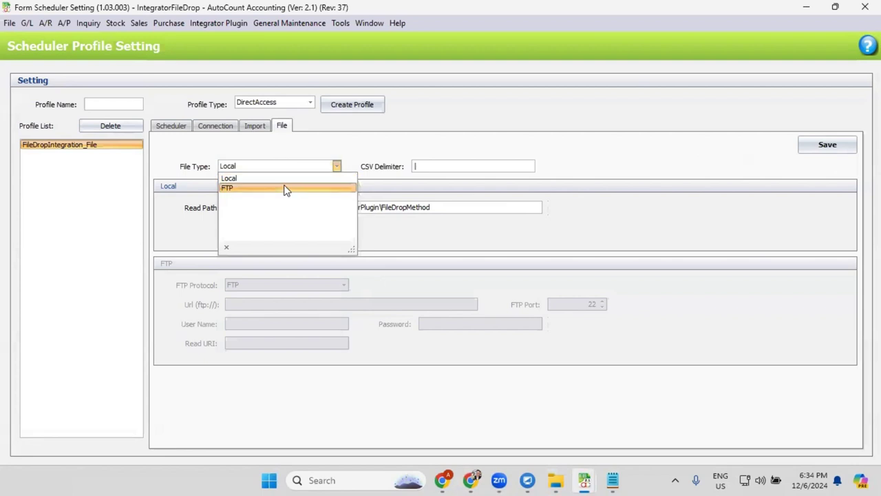
left_click(499, 143)
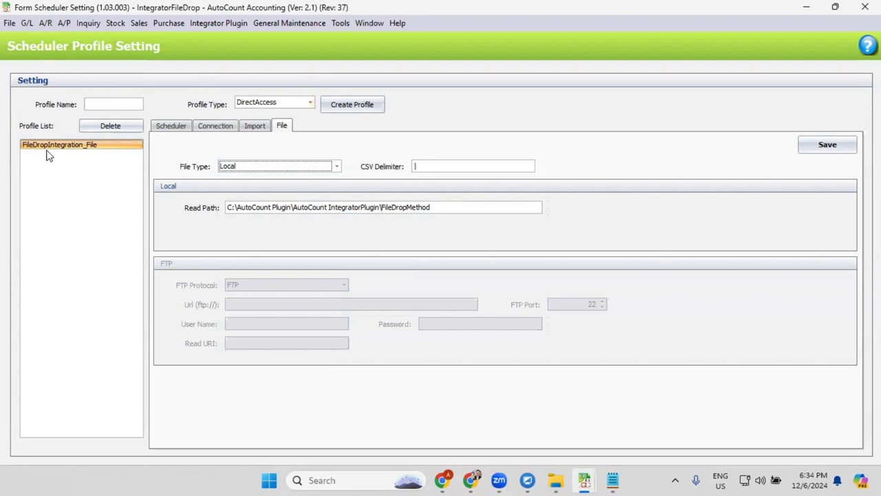
left_click(299, 104)
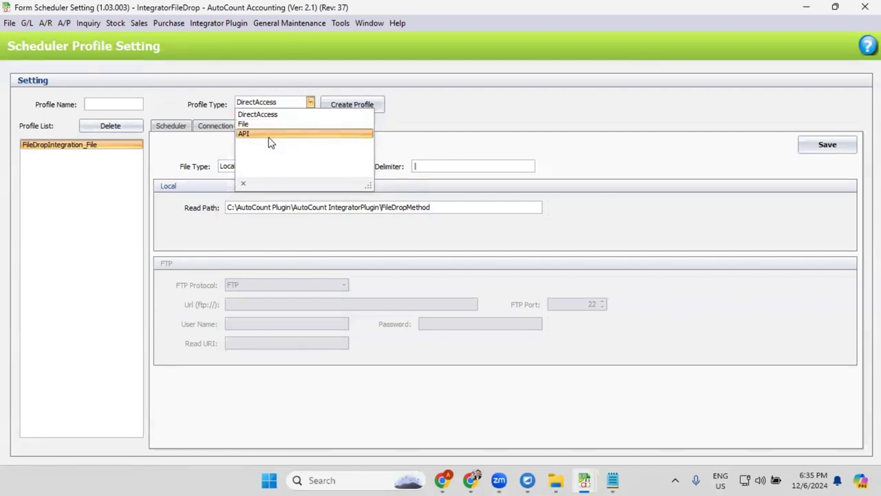
left_click(458, 64)
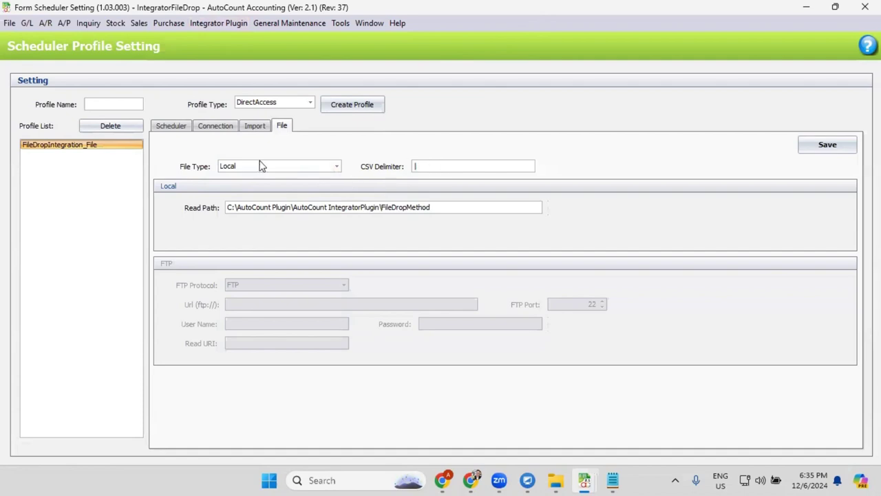
- Open Import Mapping and review the Invoice, Cash Sale, Sales Order, Delivery Order, Credit and Debit Note mappings
left_click(865, 7)
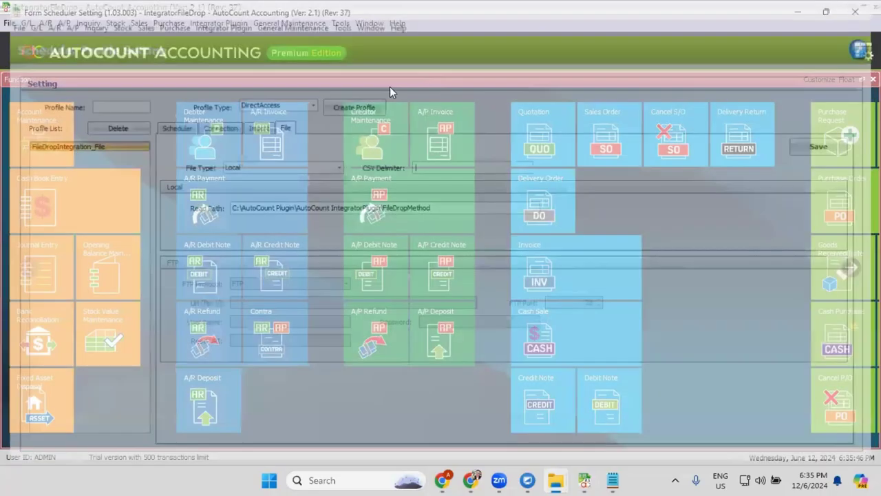
left_click(231, 26)
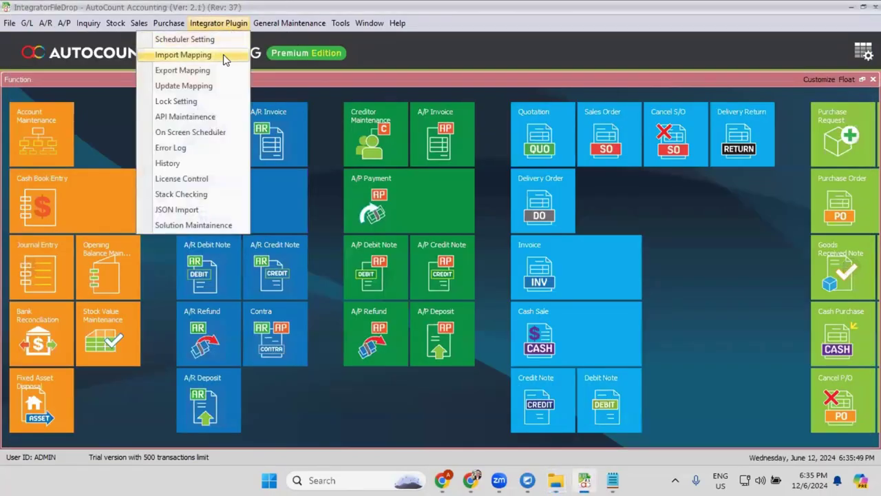
left_click(225, 59)
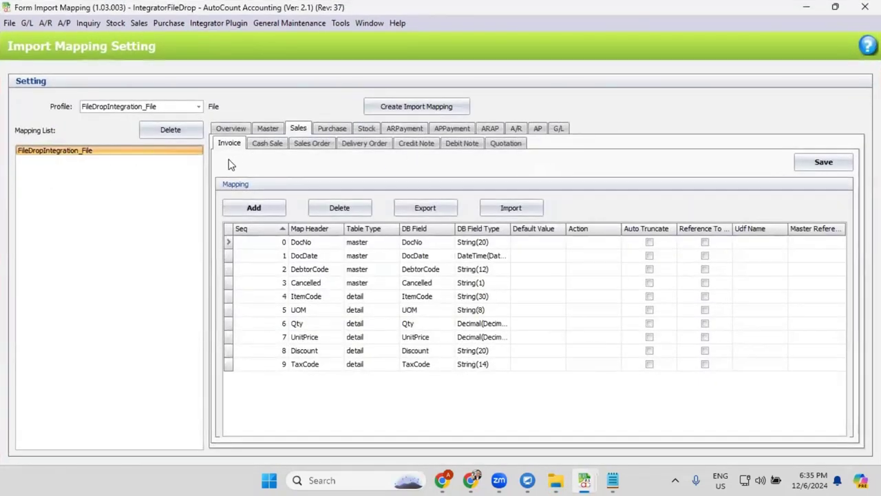
left_click(312, 143)
left_click(417, 143)
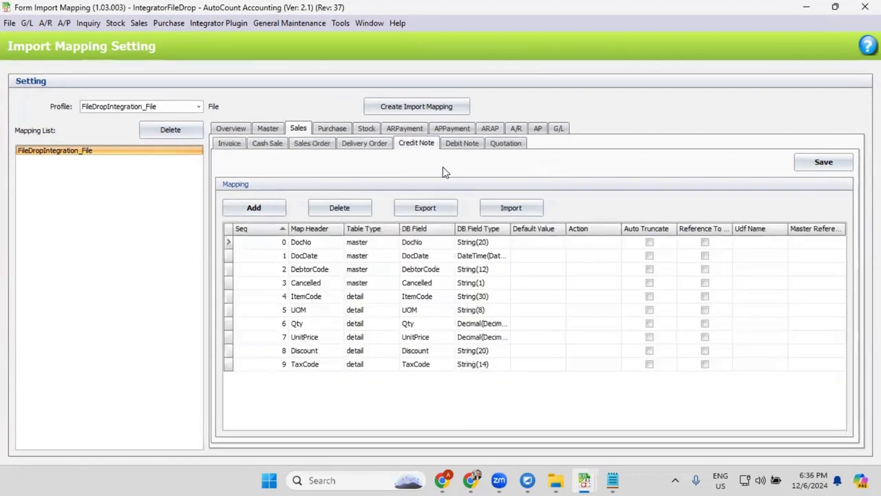
left_click(232, 146)
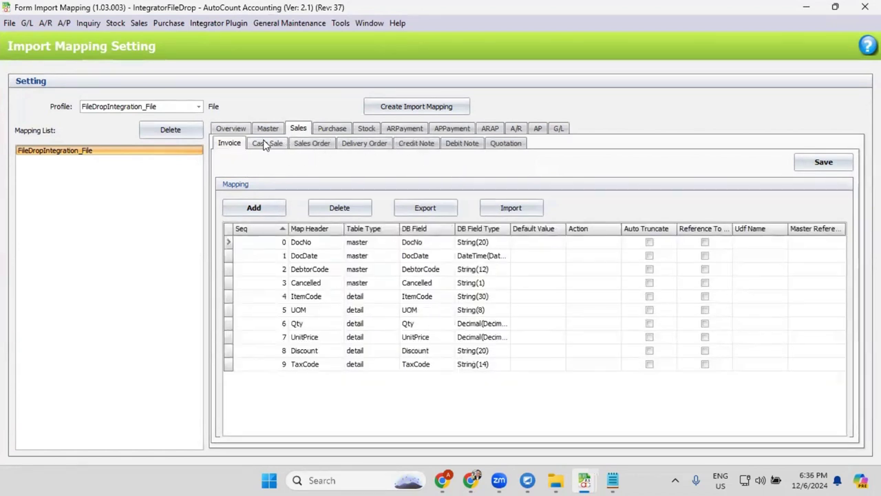
left_click(265, 146)
left_click(313, 147)
left_click(375, 150)
left_click(418, 145)
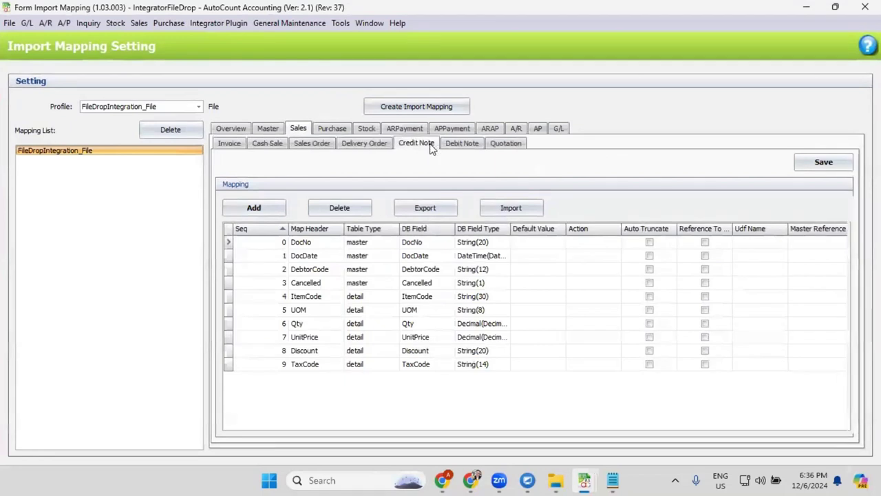
left_click(448, 146)
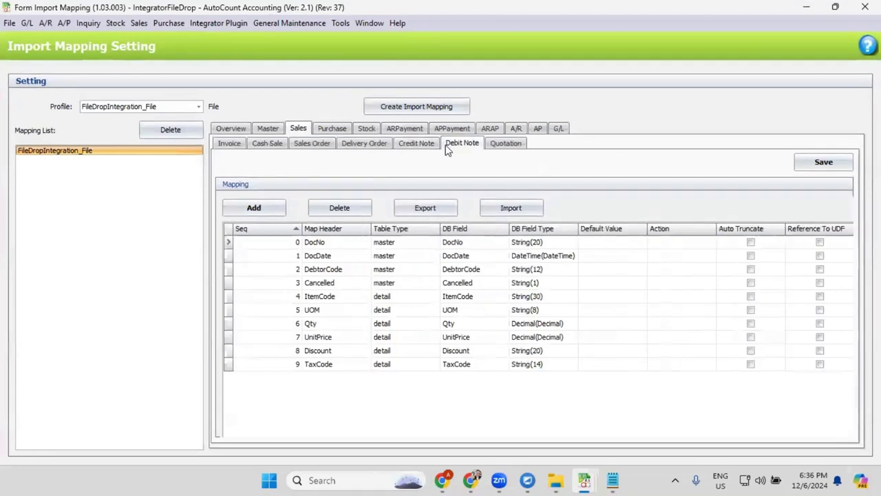
- Review the Purchase, Stock, AR/AP payment, A/R, AP and G/L mappings, then select the four Backup CSVs
left_click(327, 130)
left_click(366, 129)
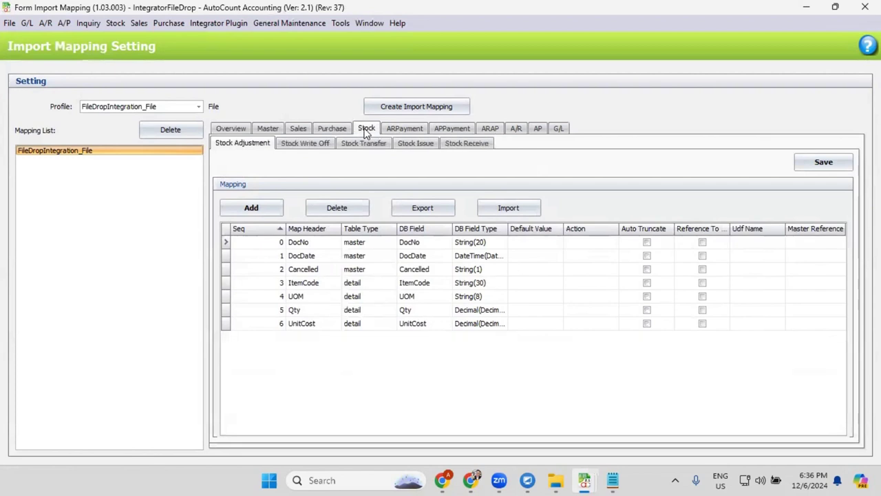
left_click(420, 131)
left_click(449, 131)
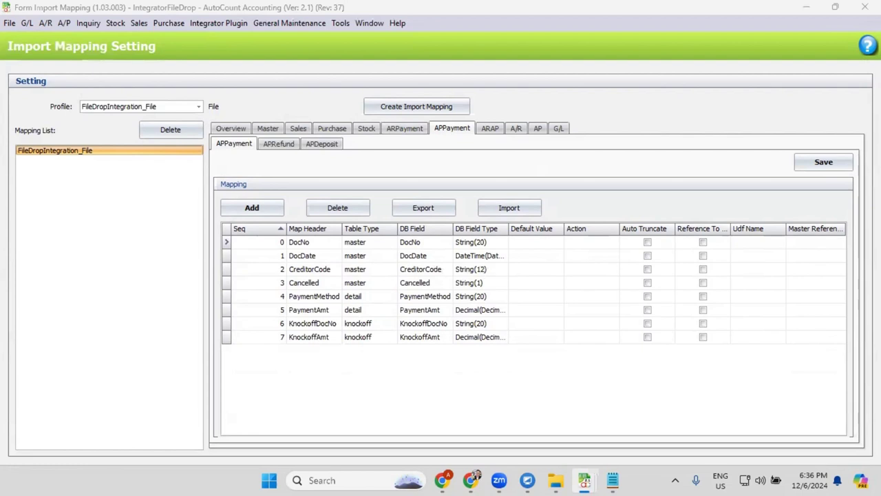
left_click(493, 129)
left_click(517, 130)
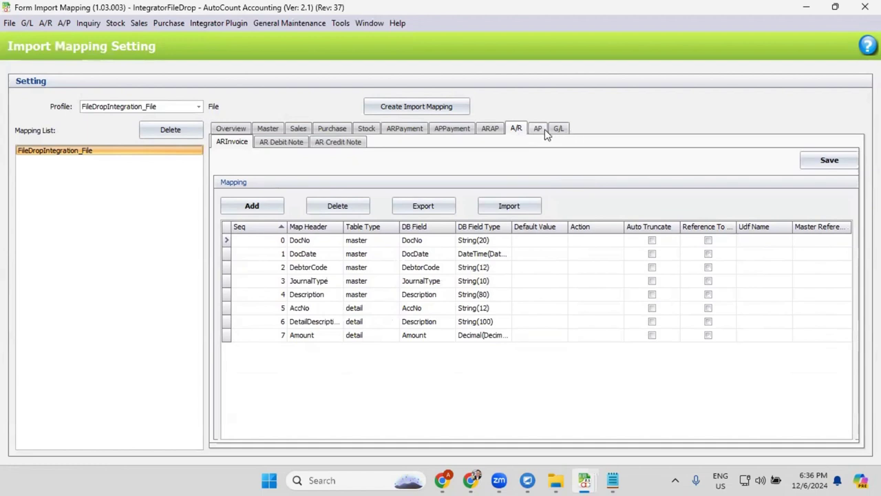
left_click(559, 130)
left_click(539, 132)
left_click(559, 132)
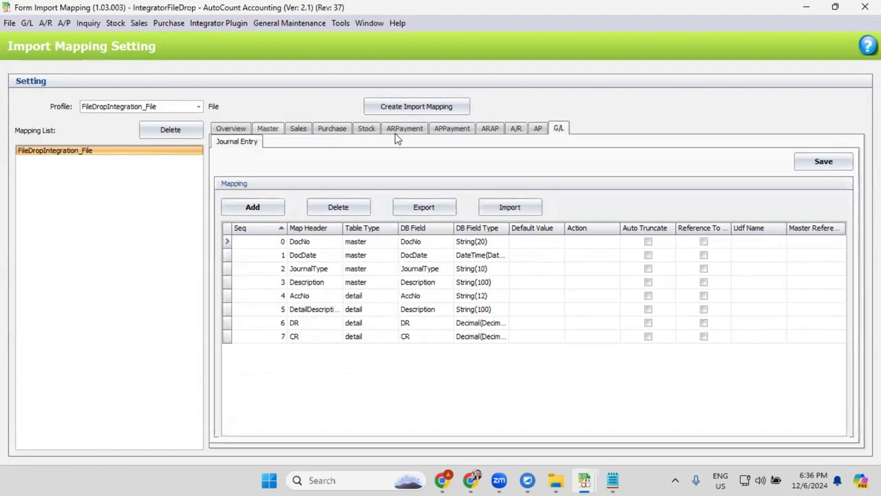
left_click(555, 480)
left_click_drag(713, 329, 206, 113)
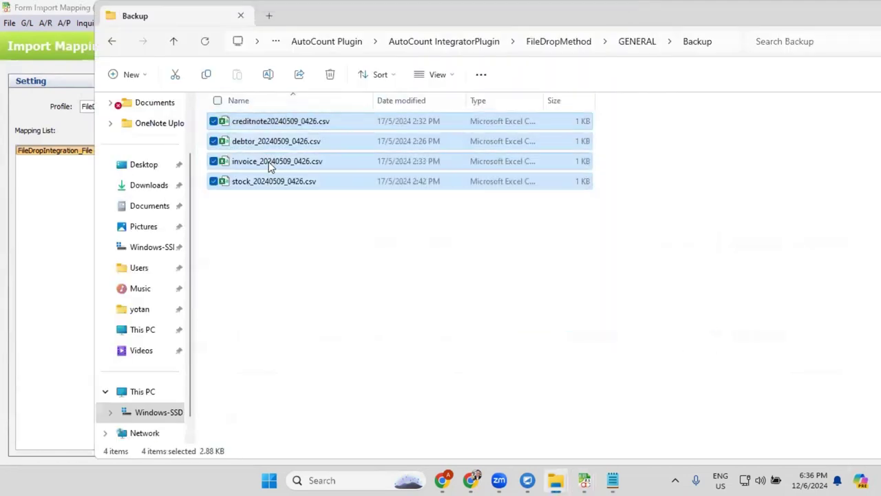
- Select the debtor CSV, go up to the GENERAL folder, and move Explorer aside
left_click(253, 144)
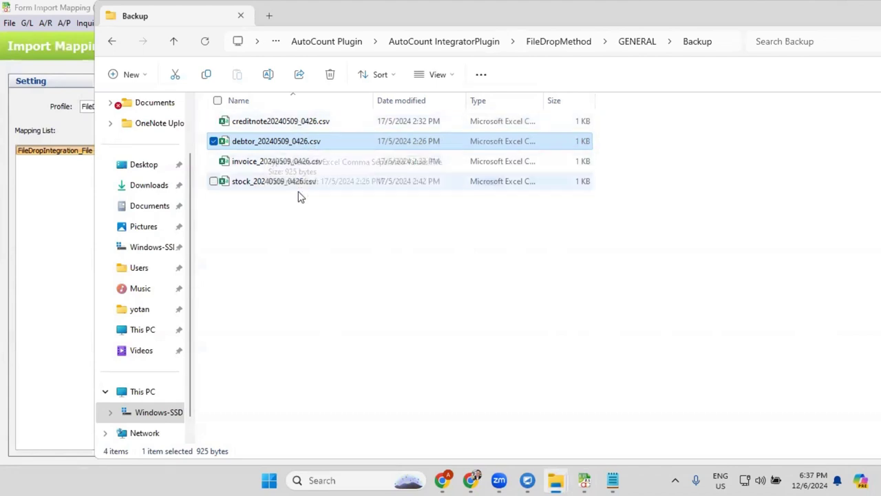
left_click(634, 43)
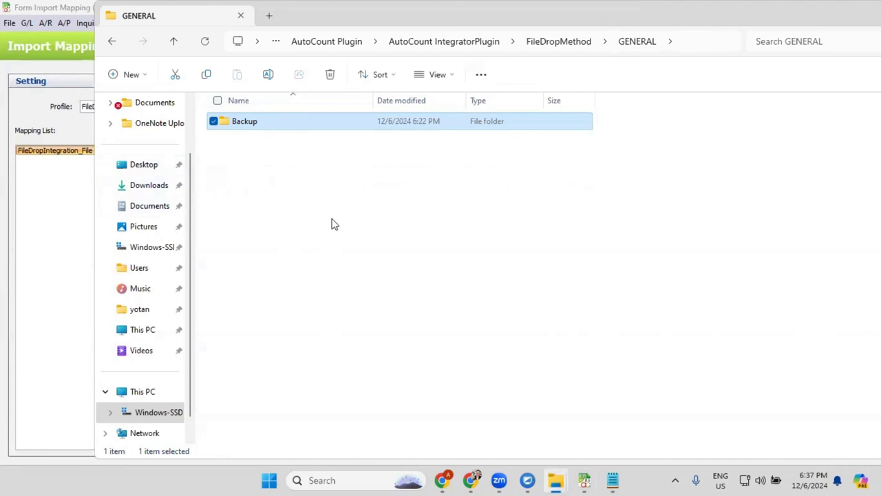
left_click_drag(420, 15, 763, 89)
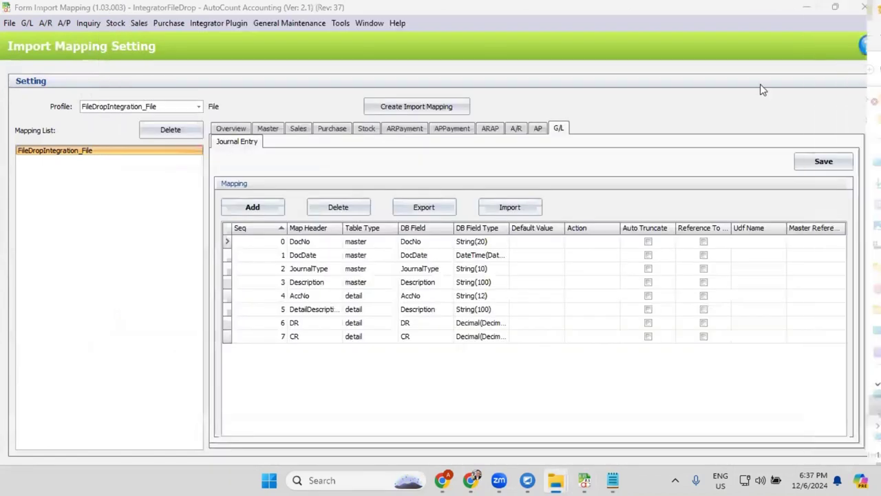
- Add a new row to the Invoice mapping, first mapping its database field to DeliverAddr1
left_click(298, 128)
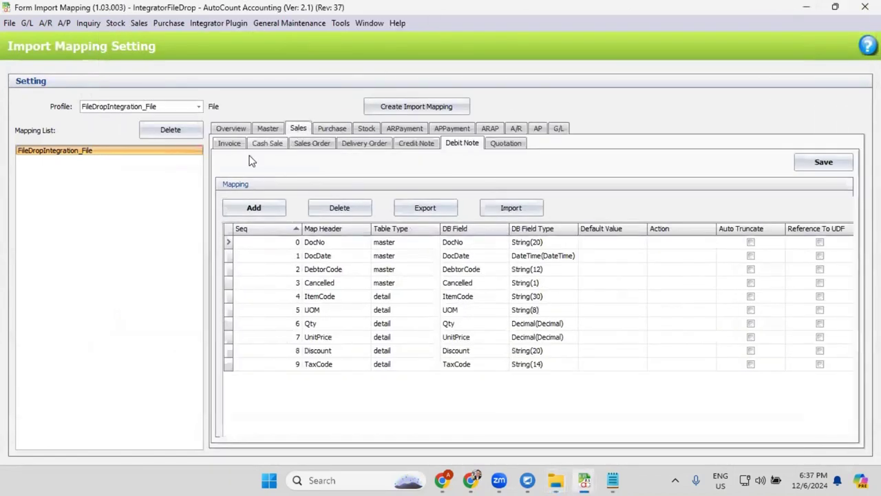
left_click(229, 143)
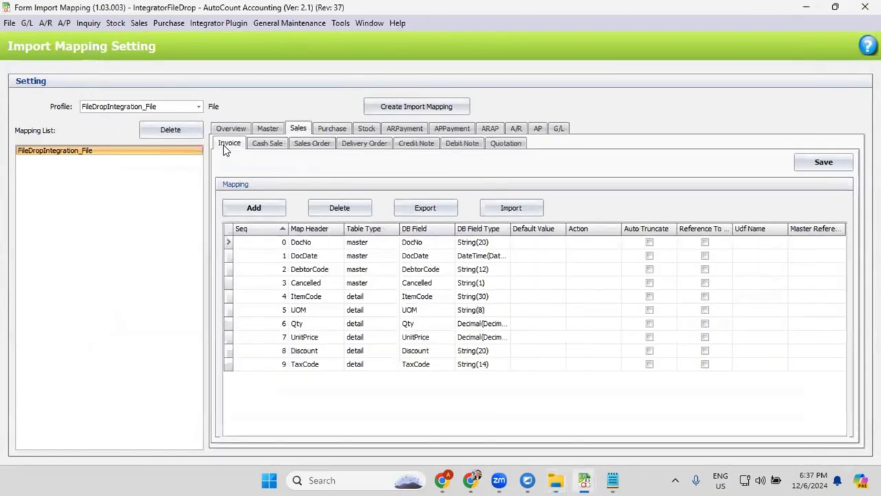
left_click(254, 208)
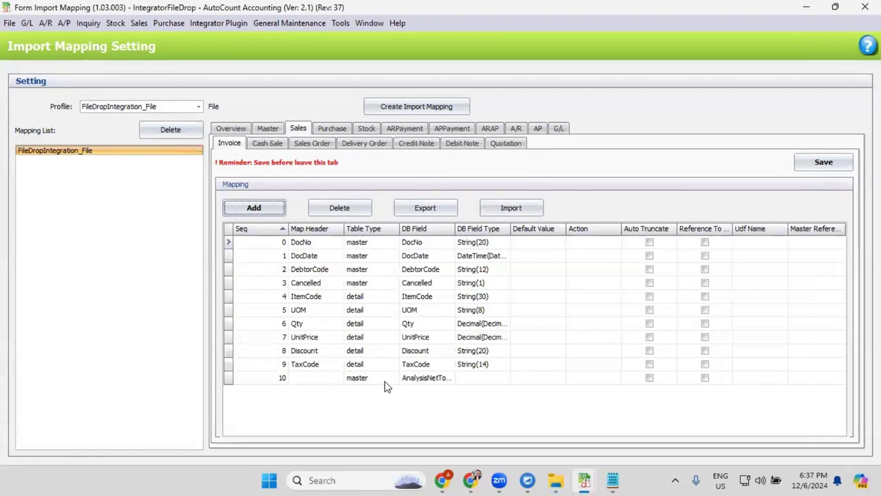
left_click(318, 378)
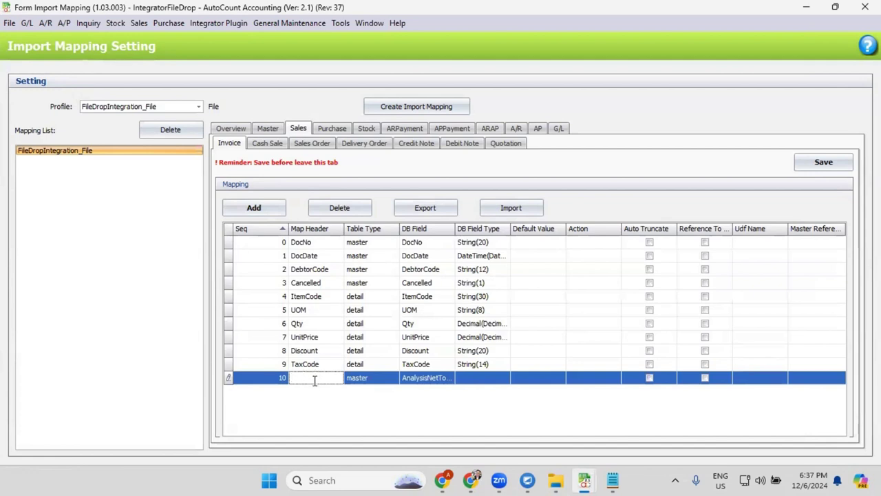
left_click(450, 383)
left_click(453, 381)
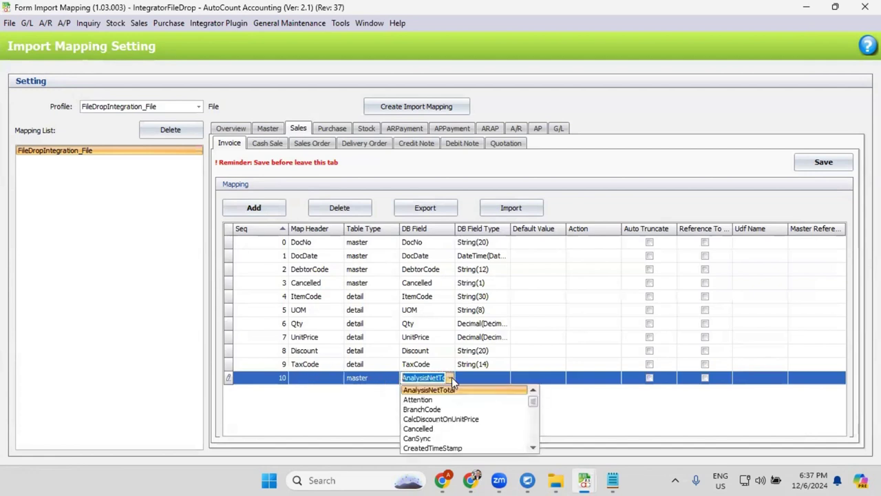
scroll(451, 406, "down", 3)
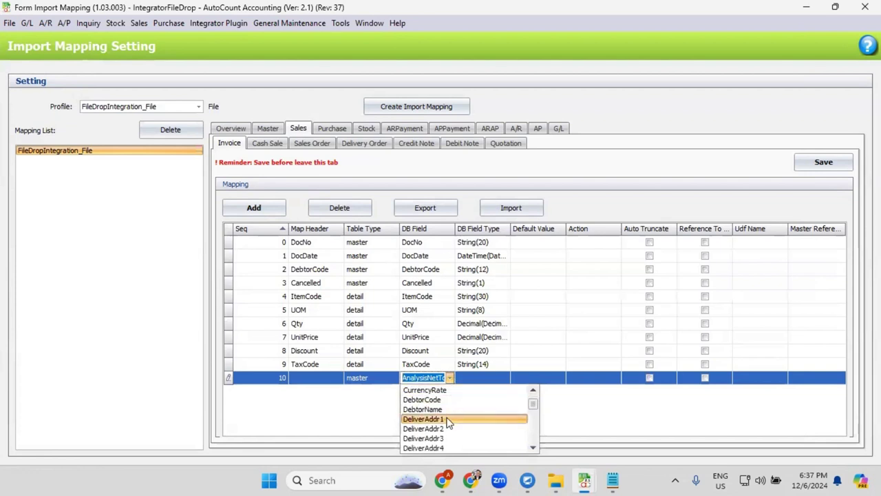
left_click(448, 420)
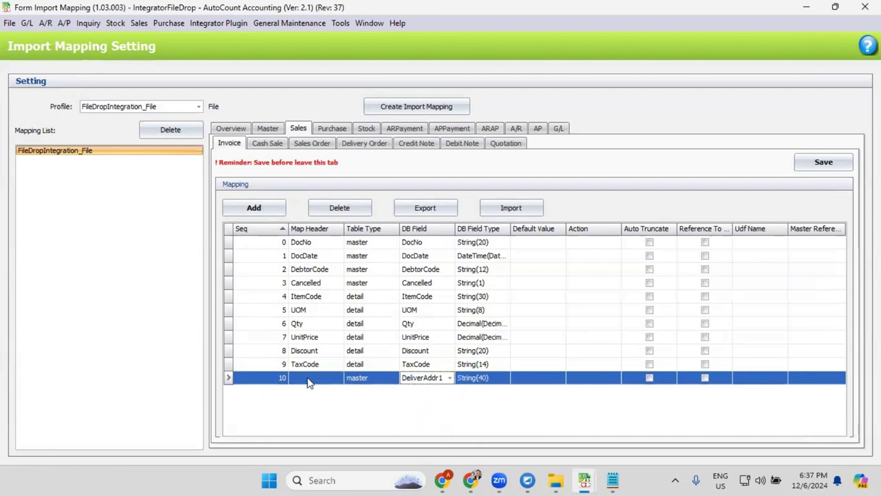
- Set the new row's header to Address1 mapped to InvAddr1, and close Import Mapping
left_click(338, 377)
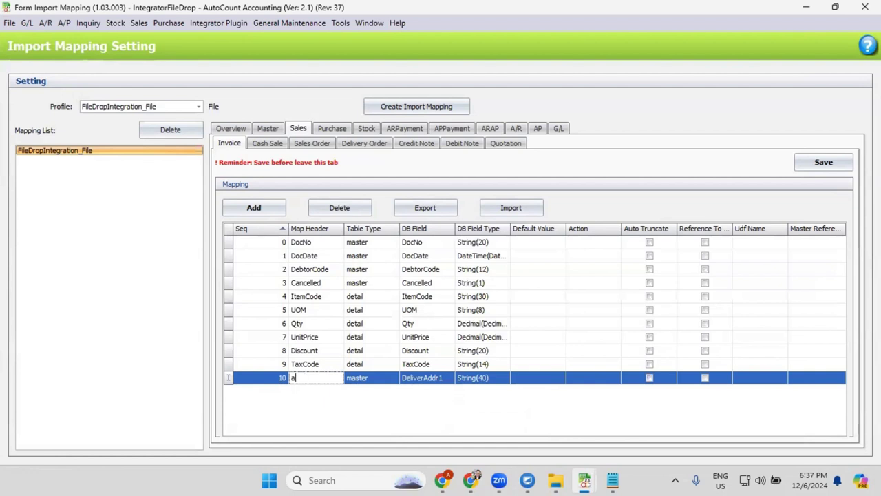
key("Return")
left_click(440, 378)
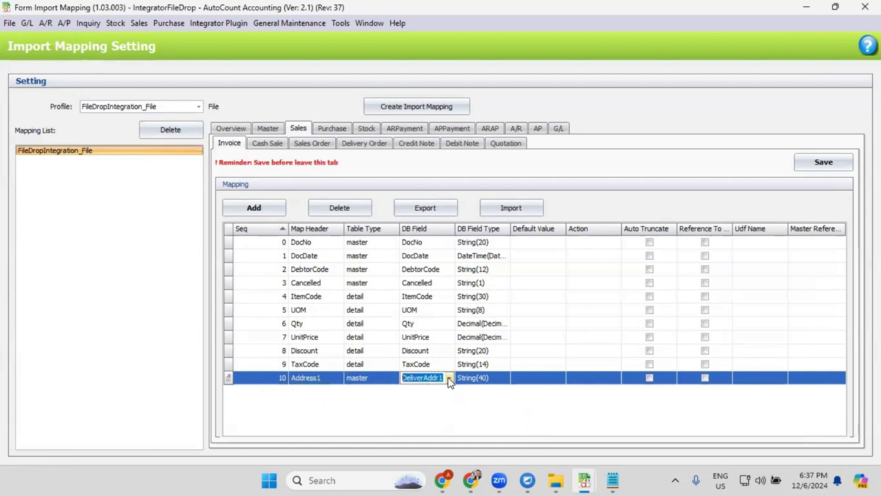
left_click(450, 378)
type("Inv")
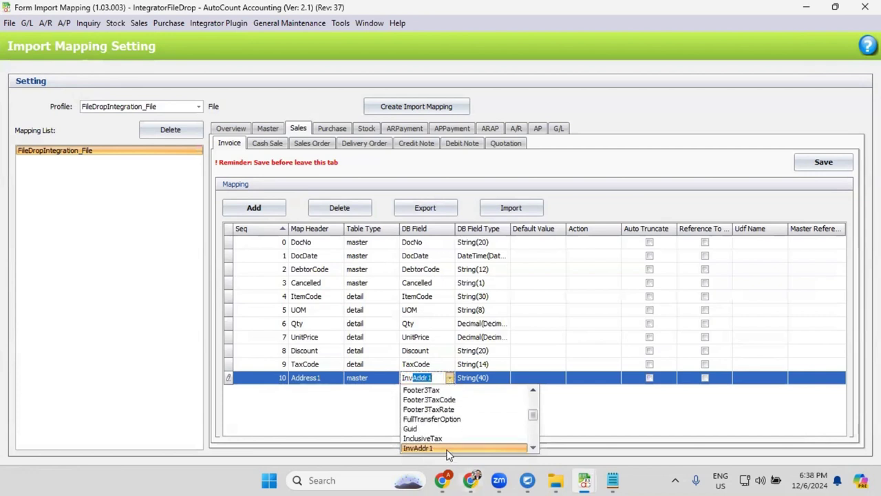
left_click(447, 449)
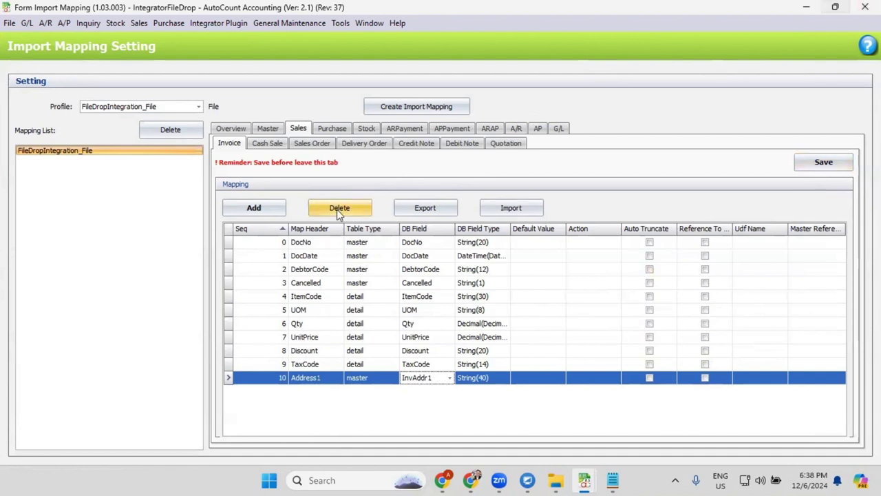
left_click(869, 19)
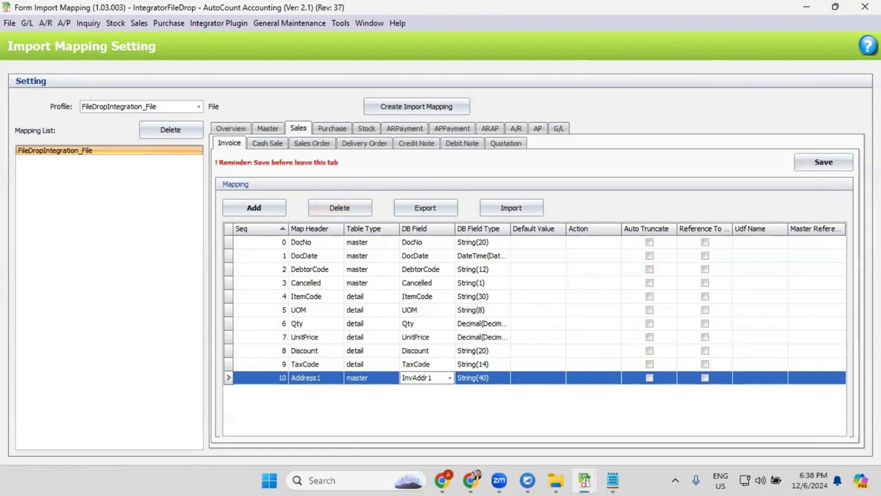
left_click(219, 23)
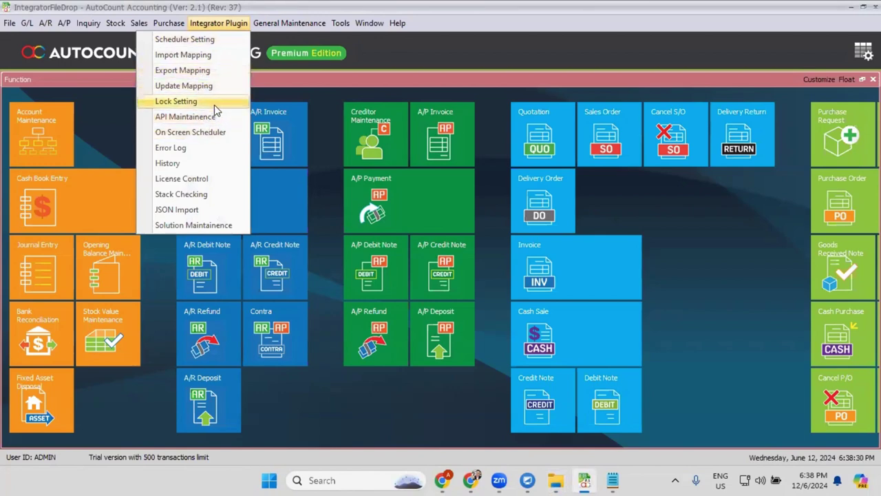
left_click(181, 149)
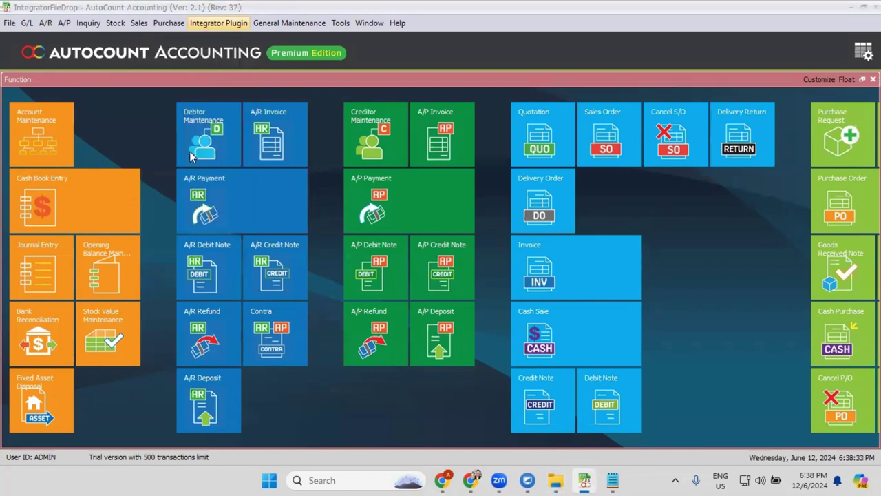
left_click(31, 149)
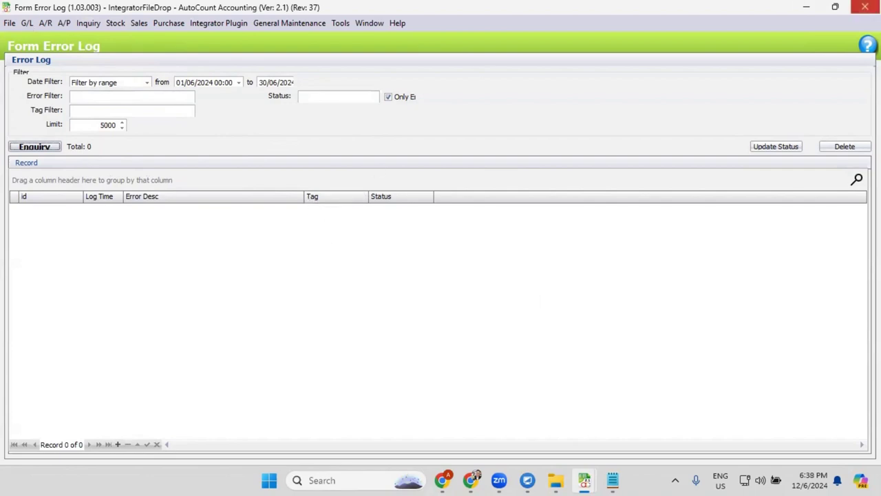
left_click(864, 7)
left_click(218, 22)
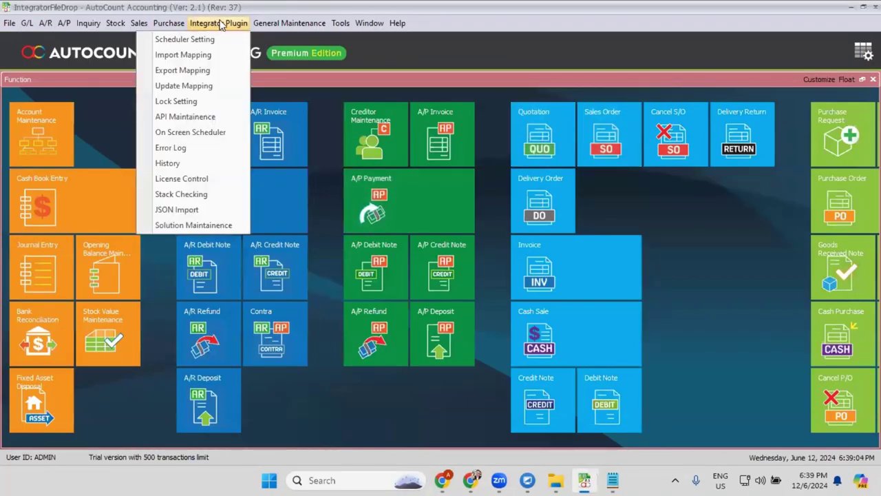
- Find and delete invoices IV2405001, IV2405002 and IV2405003, confirming the deletion
mouse_move(139, 22)
left_click(114, 86)
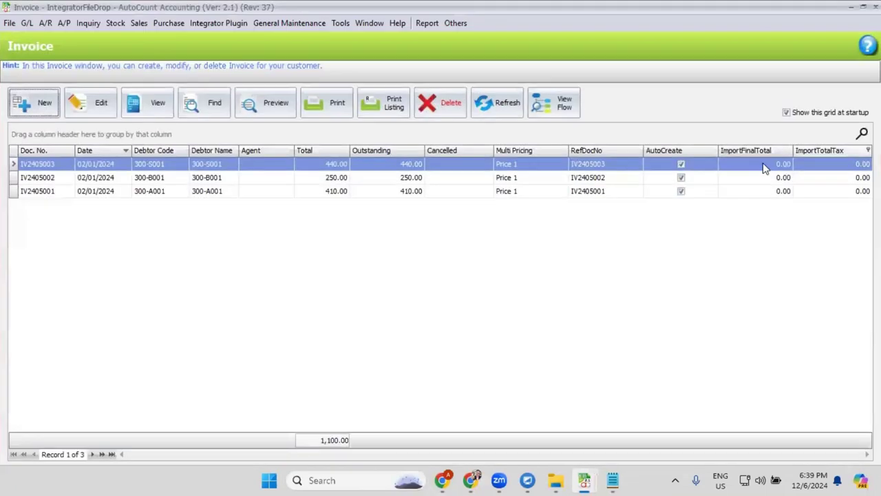
left_click(204, 105)
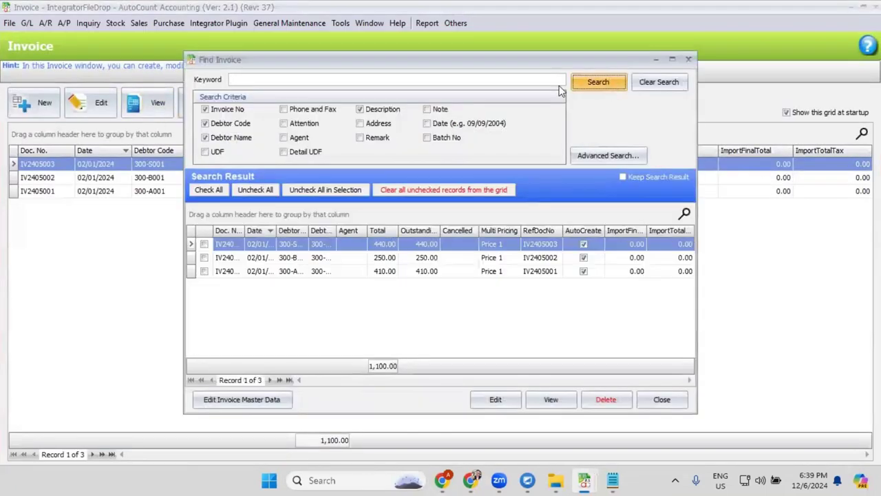
left_click(210, 190)
left_click(596, 400)
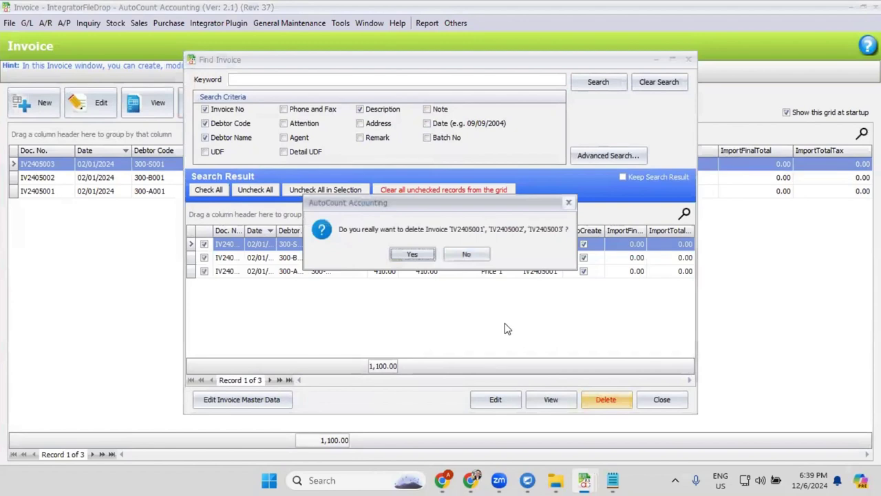
left_click(412, 256)
left_click(457, 250)
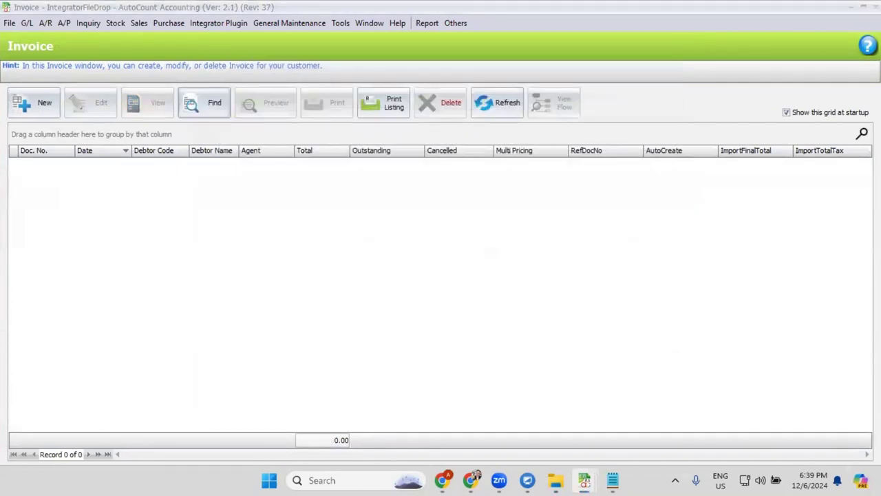
key("alt+Tab")
left_click(232, 24)
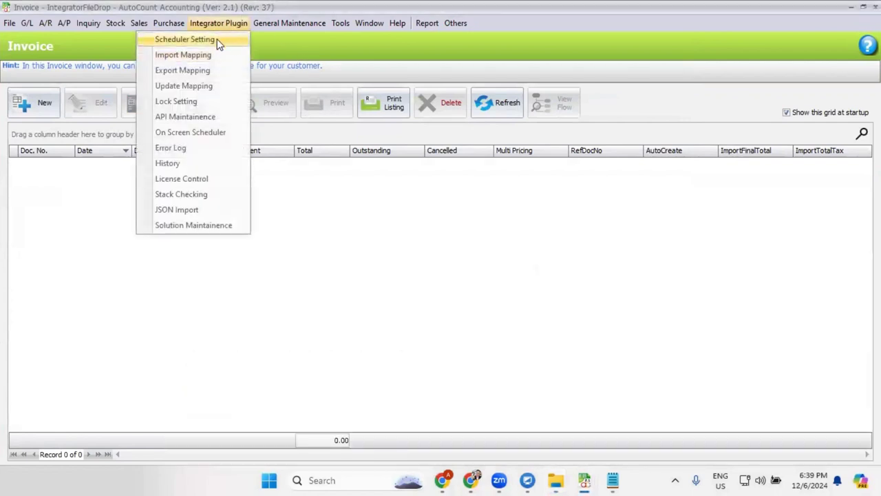
- Run the FileDropIntegration_File profile in the On Screen Scheduler and bring the GENERAL folder forward
left_click(216, 133)
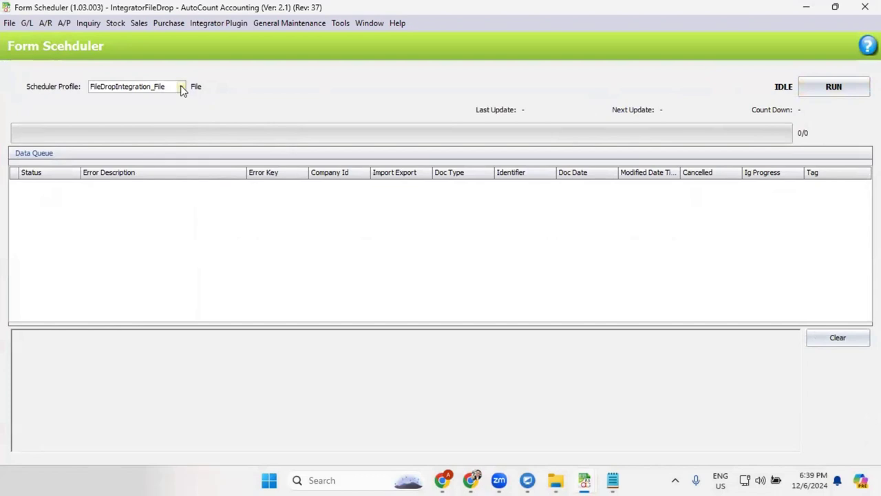
left_click(841, 87)
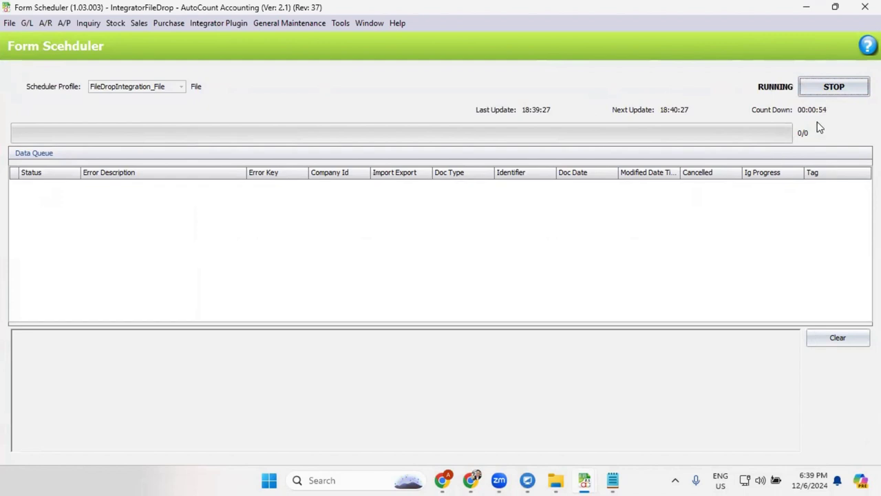
mouse_move(556, 479)
left_click(606, 400)
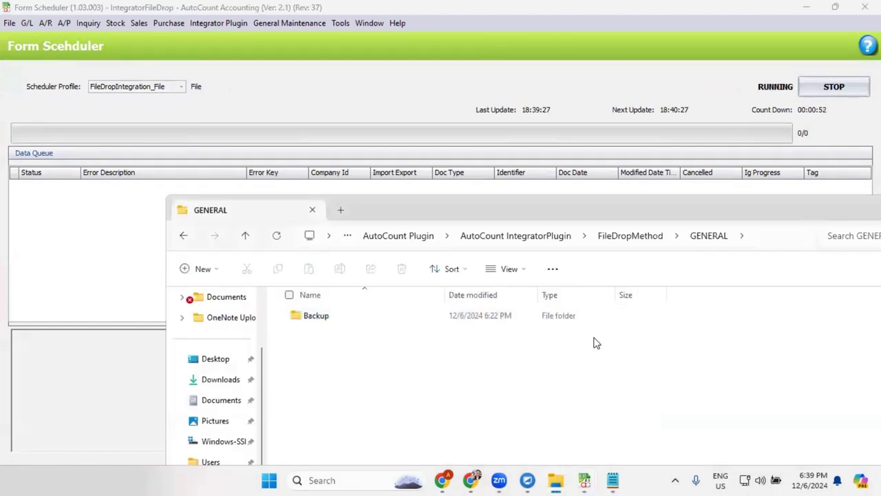
- Move the four CSV files from Backup back into the GENERAL drop folder
left_click(750, 237)
left_click(646, 397)
left_click(377, 325)
double_click(378, 325)
left_click_drag(586, 421, 229, 237)
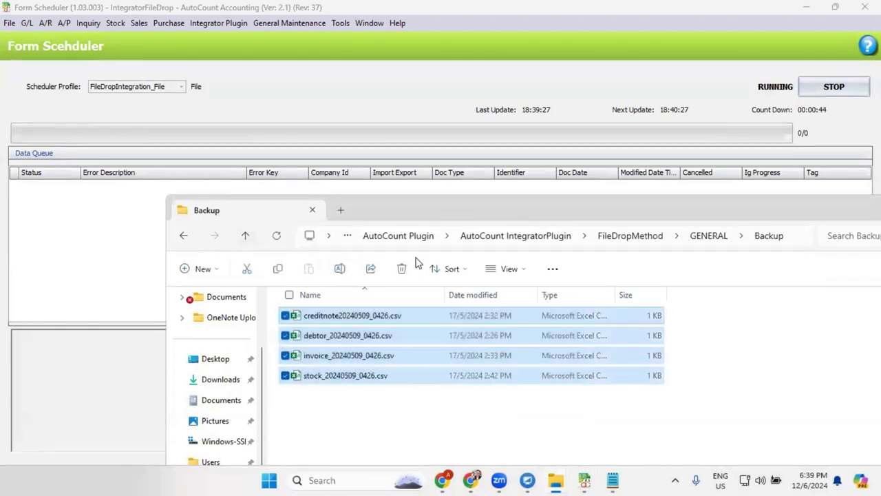
left_click(706, 238)
key("ctrl+v")
- Confirm the Backup folder is now empty and return to GENERAL
left_click(400, 320)
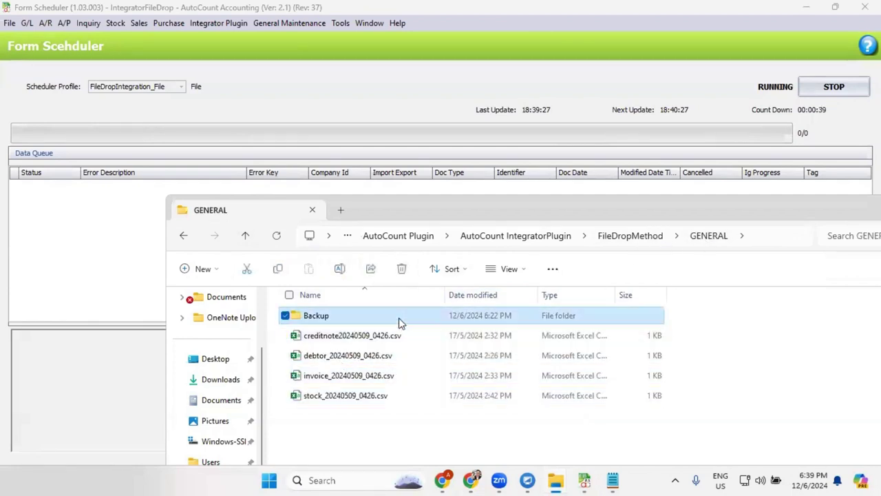
left_click(420, 319)
double_click(436, 320)
left_click(702, 237)
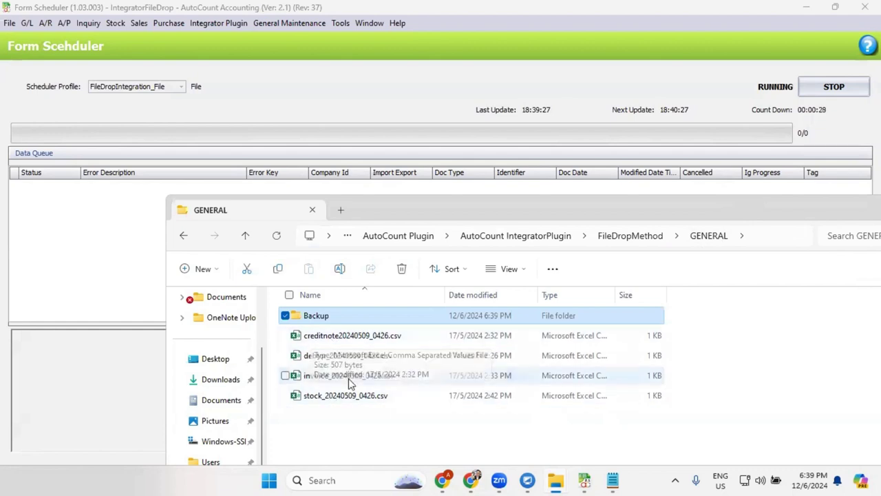
- Open the creditnote CSV in Notepad, review its contents, then close it
left_click(346, 337)
right_click(345, 340)
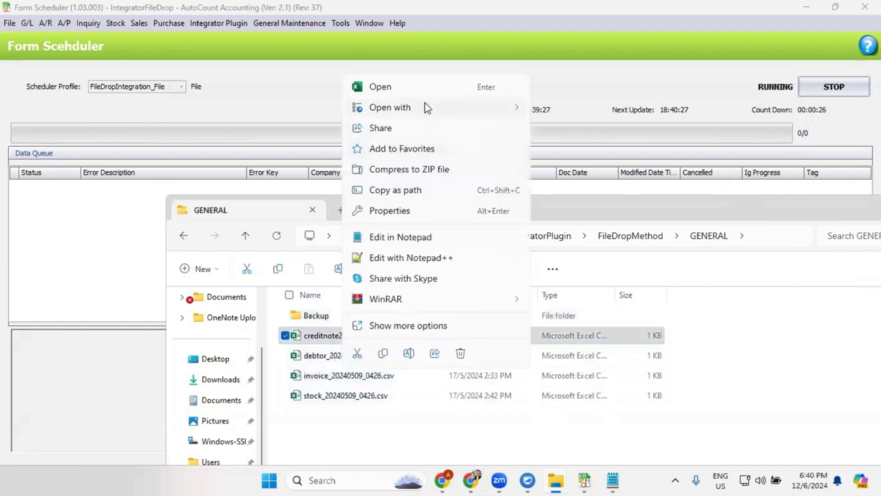
mouse_move(481, 108)
left_click(563, 134)
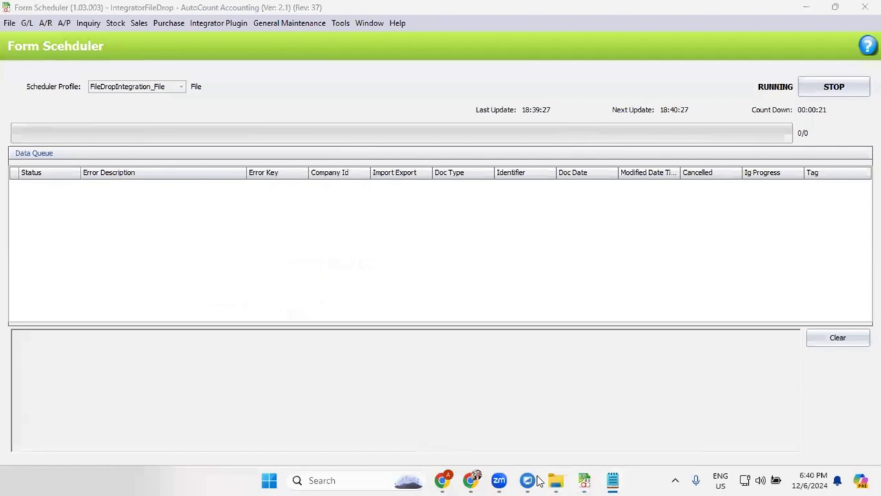
mouse_move(556, 480)
left_click(623, 413)
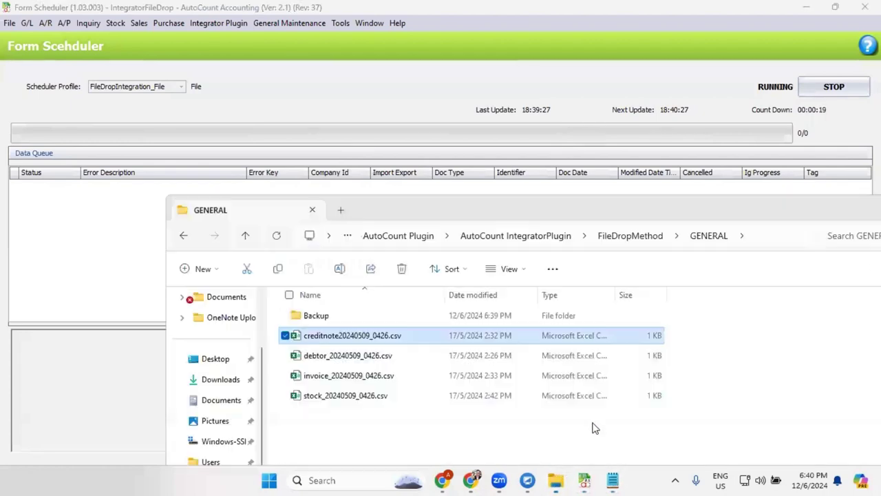
right_click(390, 333)
mouse_move(476, 104)
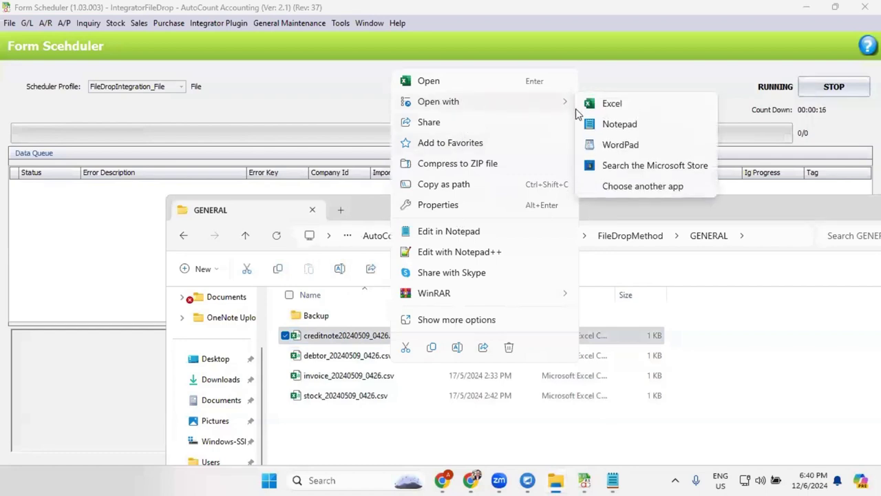
left_click(615, 127)
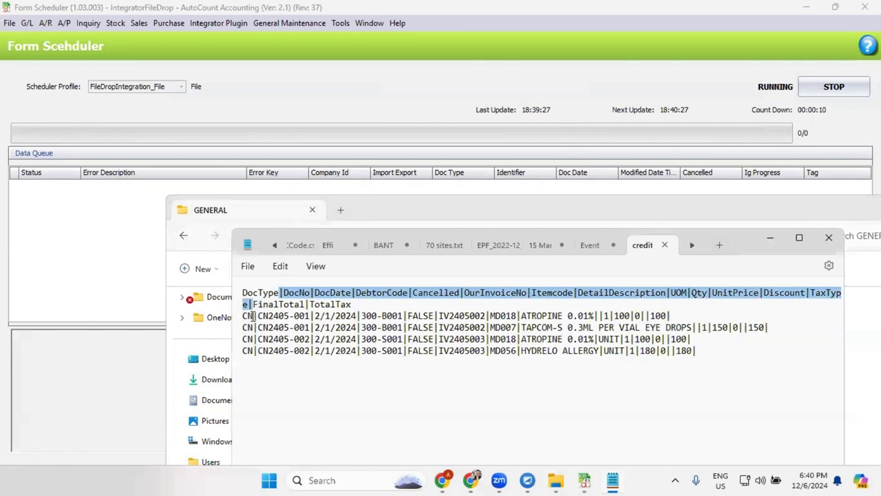
left_click(252, 316)
left_click(770, 237)
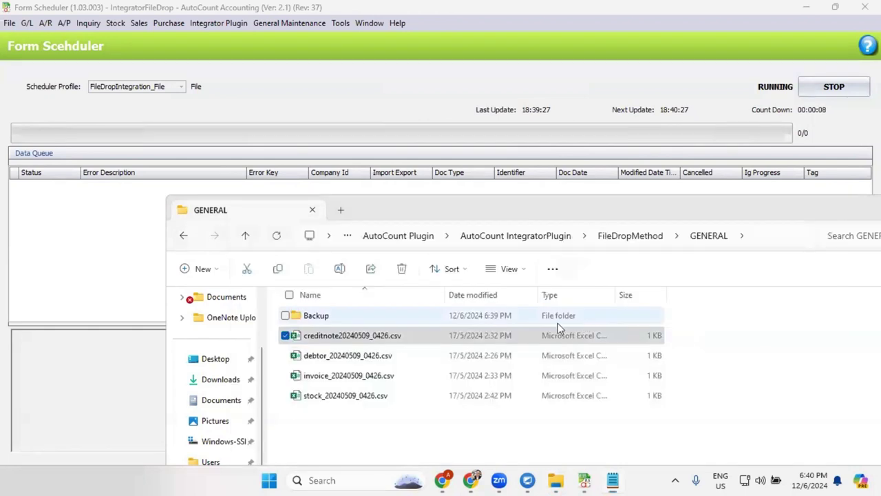
left_click(447, 330)
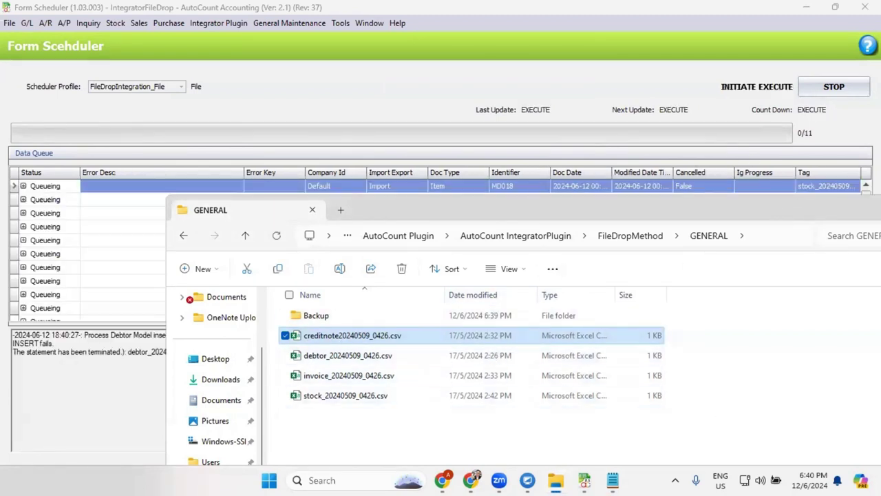
- Watch the scheduler import the GENERAL CSVs and confirm the processed files landed in Backup
left_click(423, 47)
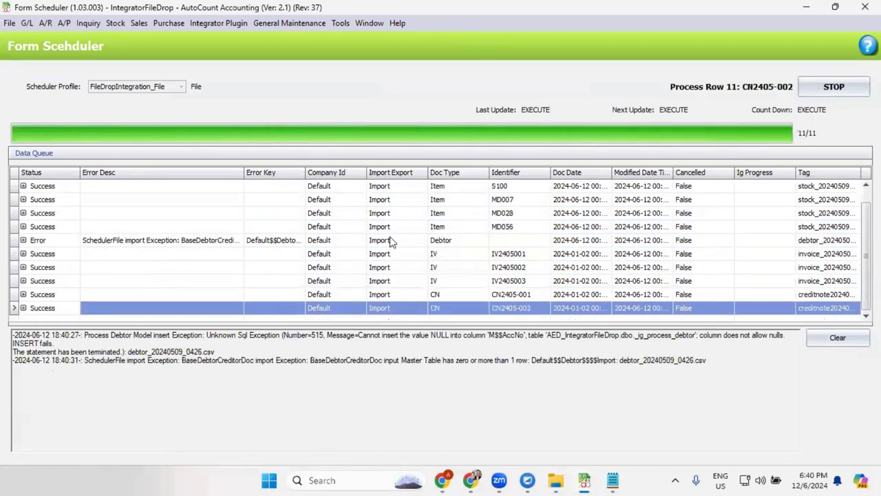
mouse_move(556, 480)
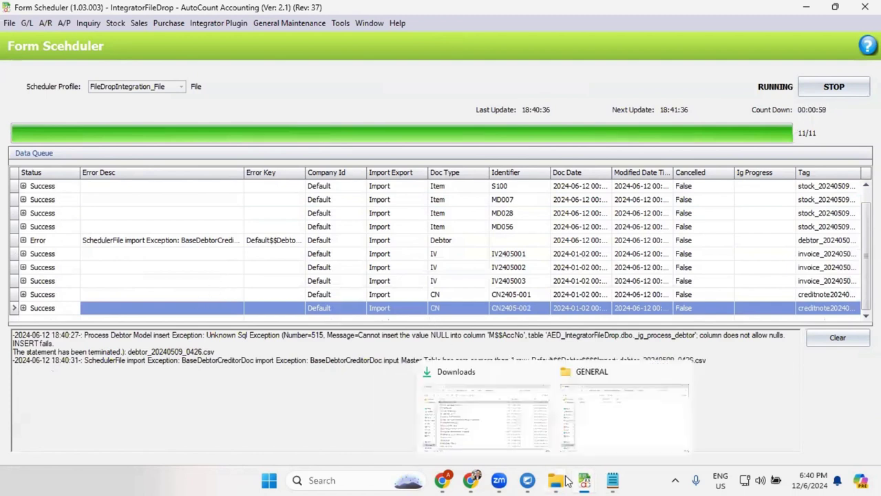
left_click(595, 423)
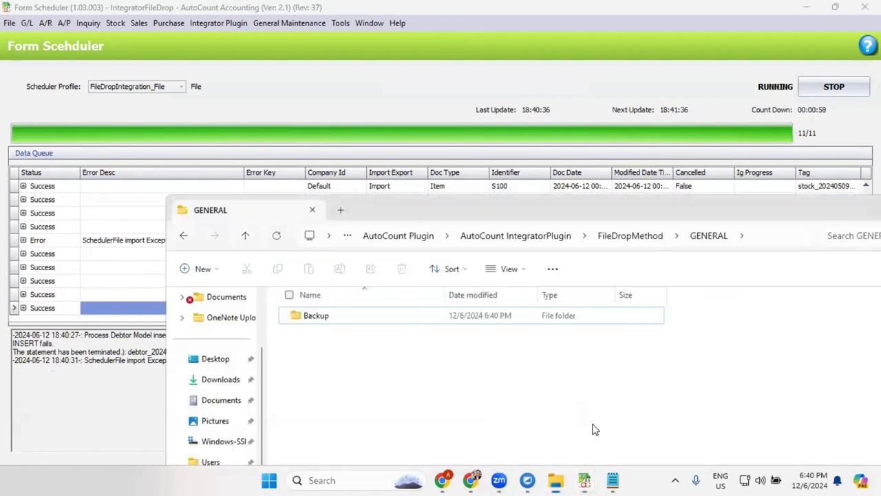
left_click(322, 322)
double_click(324, 323)
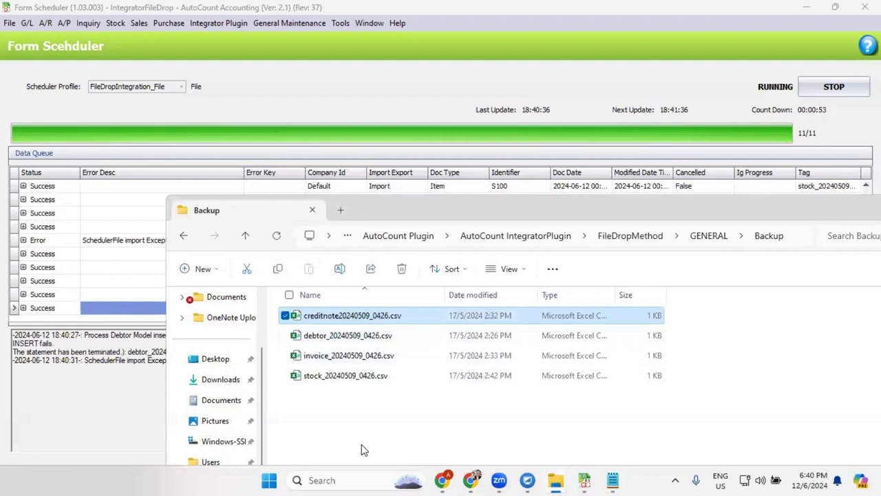
left_click(184, 236)
left_click(390, 124)
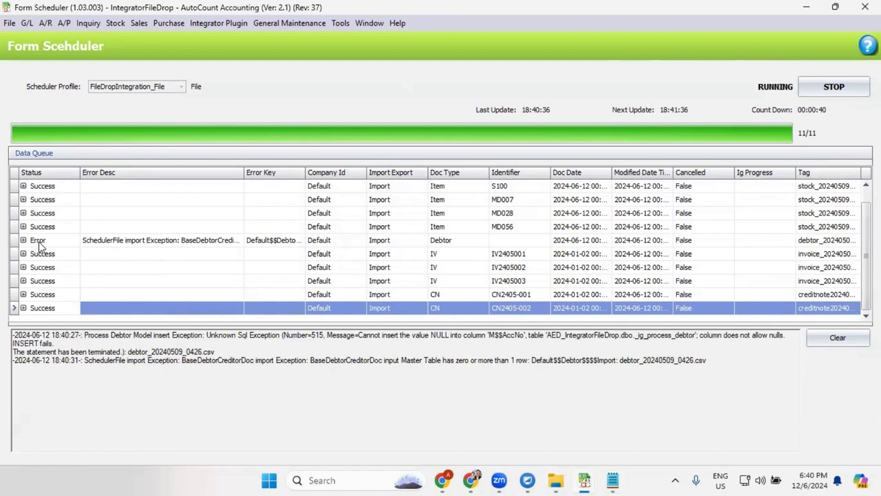
- Restart the scheduler, then list the Integrator Plugin error log and scroll to the Tag column
left_click(813, 94)
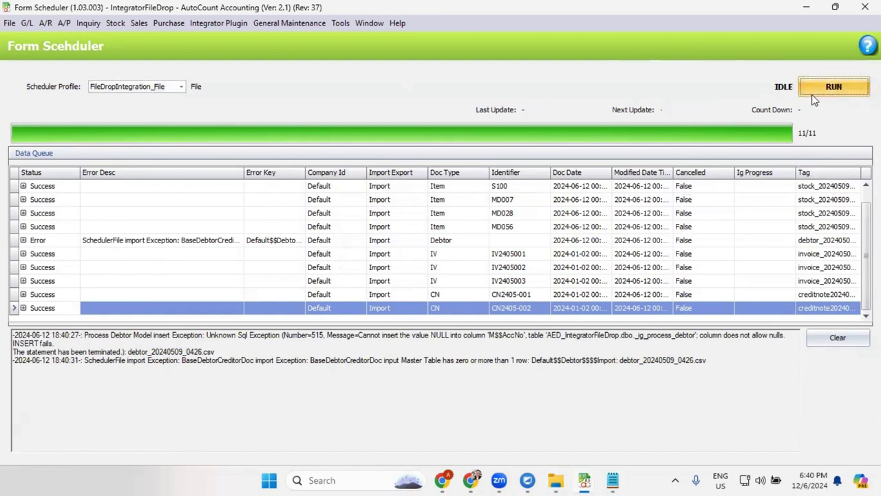
left_click(813, 94)
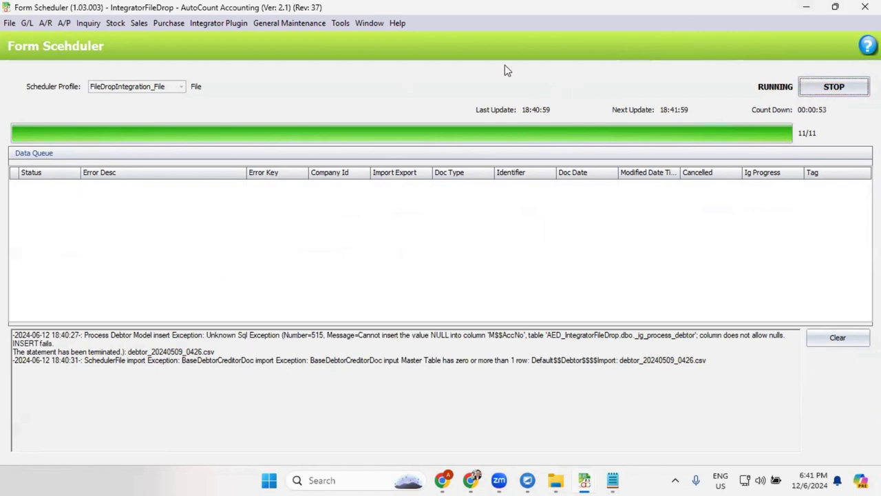
left_click(227, 24)
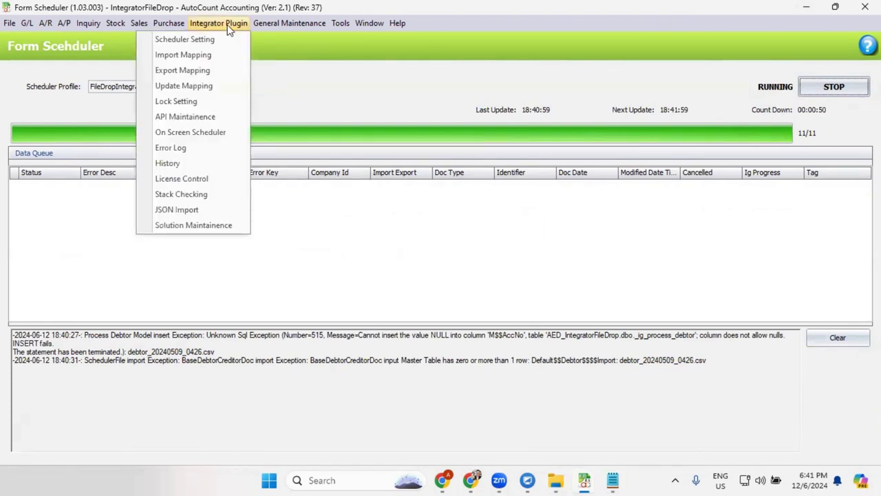
left_click(213, 149)
left_click(48, 147)
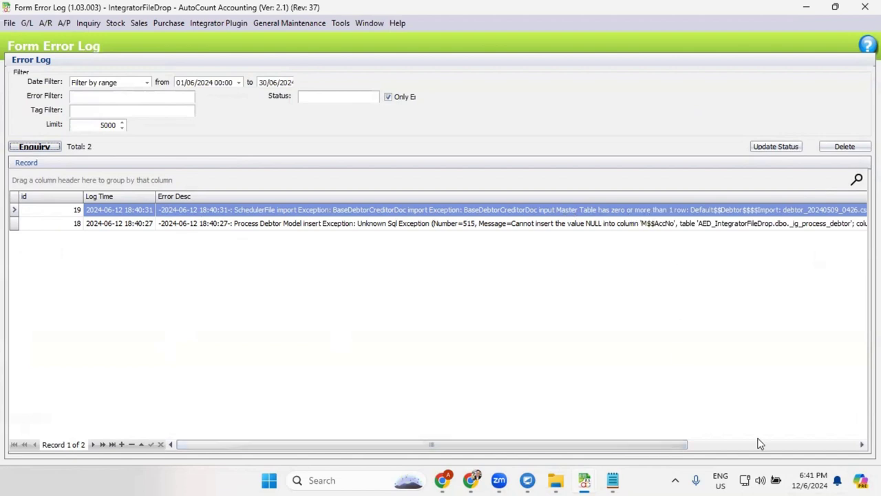
left_click_drag(665, 445, 840, 446)
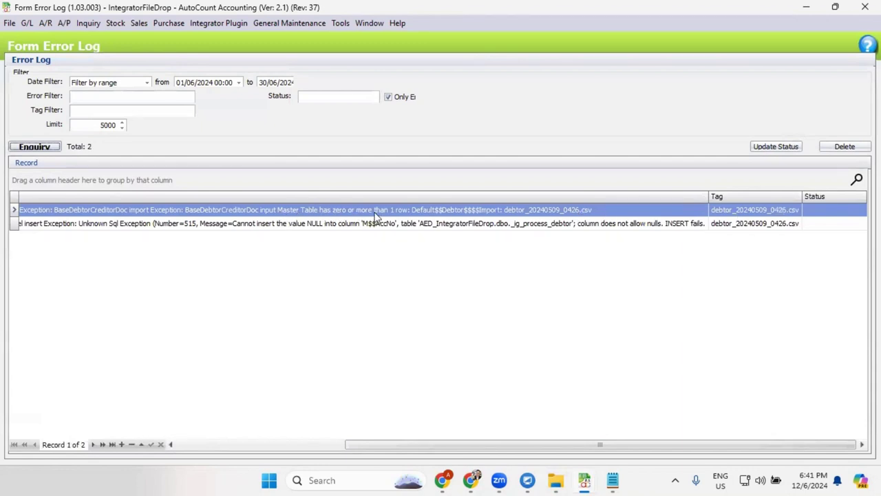
- Copy the debtor_20240509_0426.csv file name from the first error's Tag cell
mouse_move(563, 479)
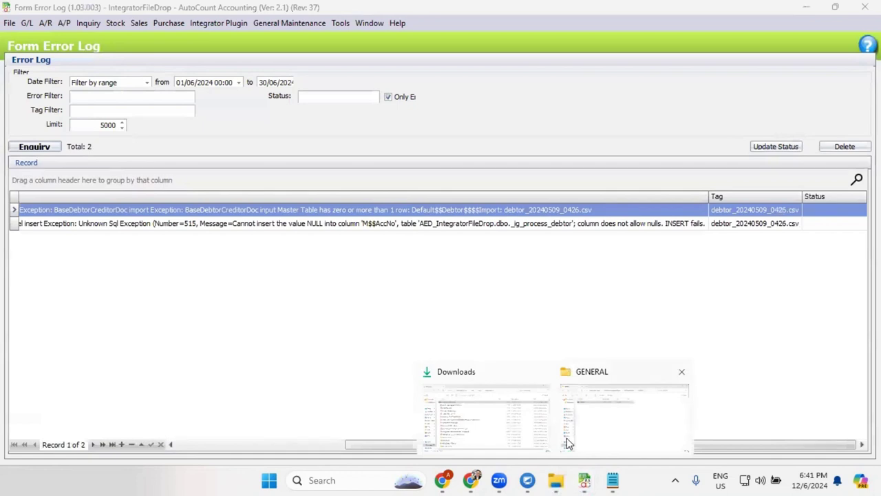
left_click(568, 442)
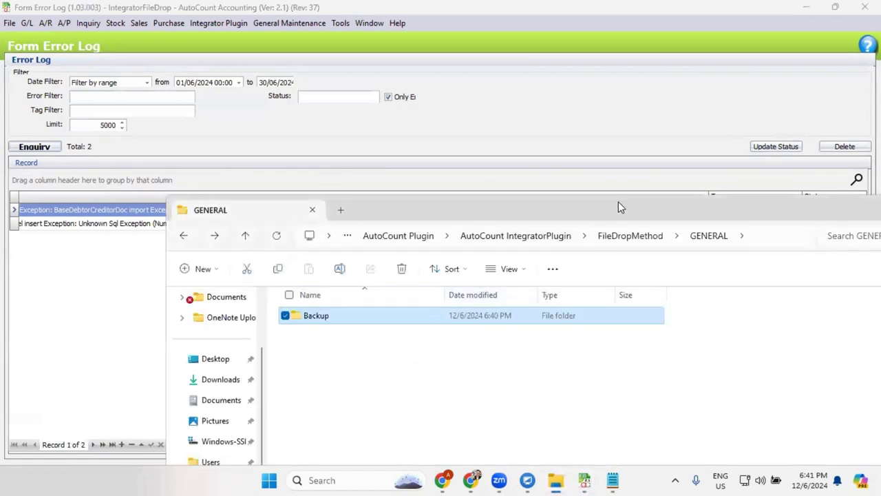
key("alt+Tab")
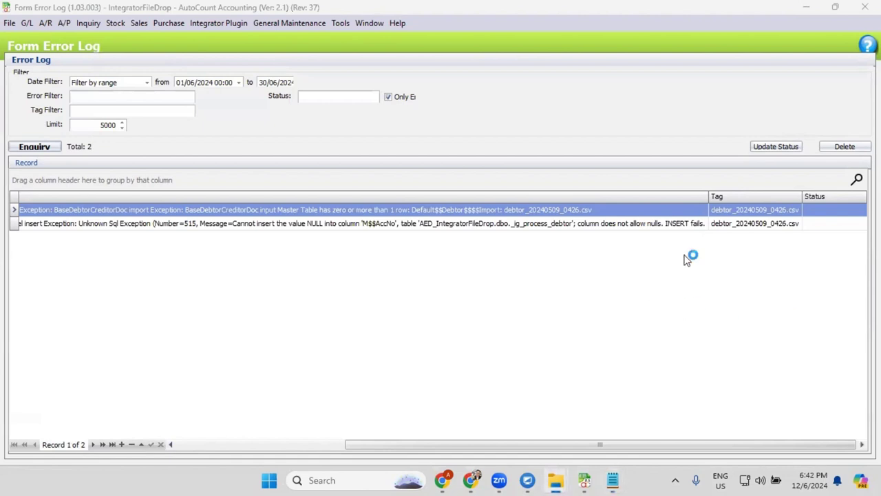
left_click(743, 212)
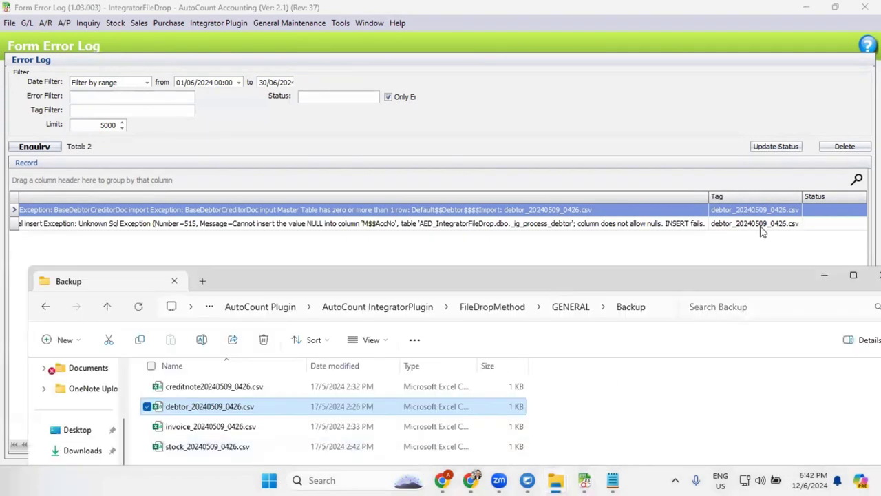
left_click(762, 211)
key("ctrl+c")
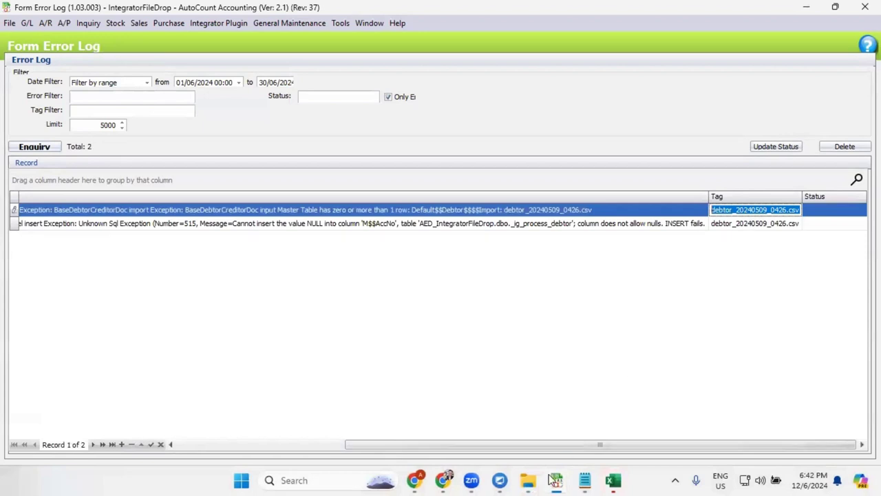
- Search Backup for debtor_20240509_0426.csv, open it in Excel and widen column A
mouse_move(540, 480)
left_click(597, 439)
left_click(723, 306)
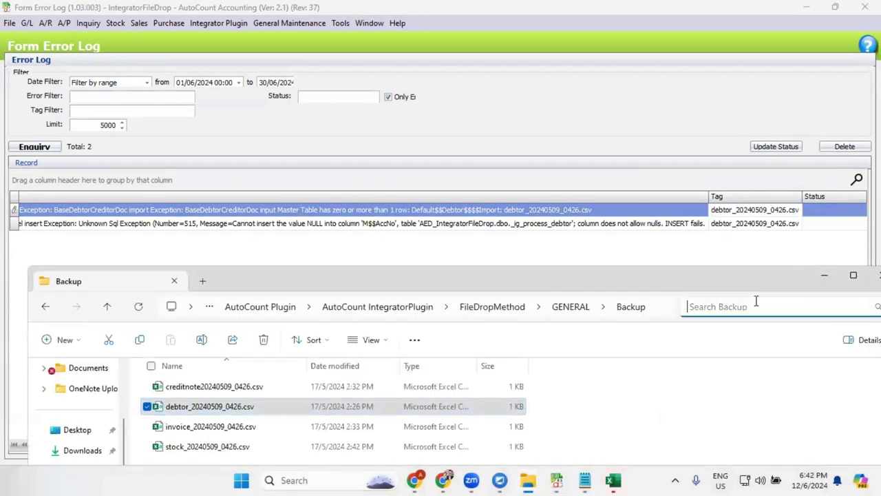
key("ctrl+v")
left_click_drag(728, 285, 680, 186)
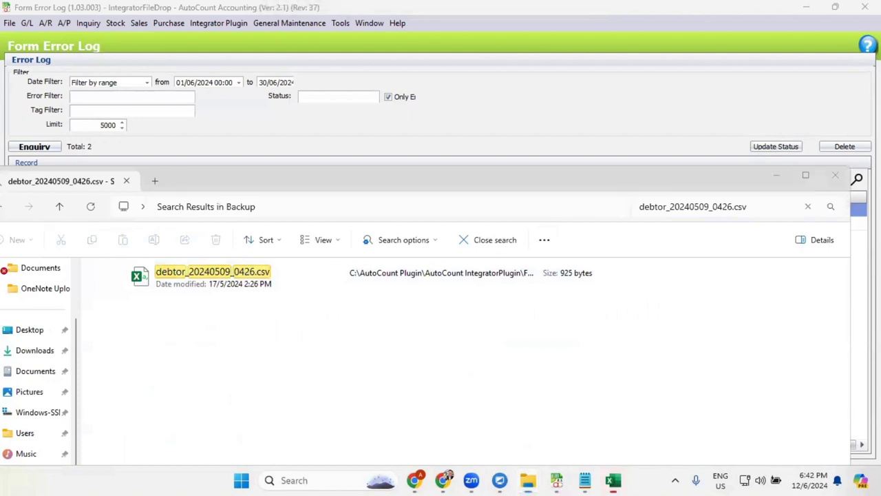
double_click(213, 272)
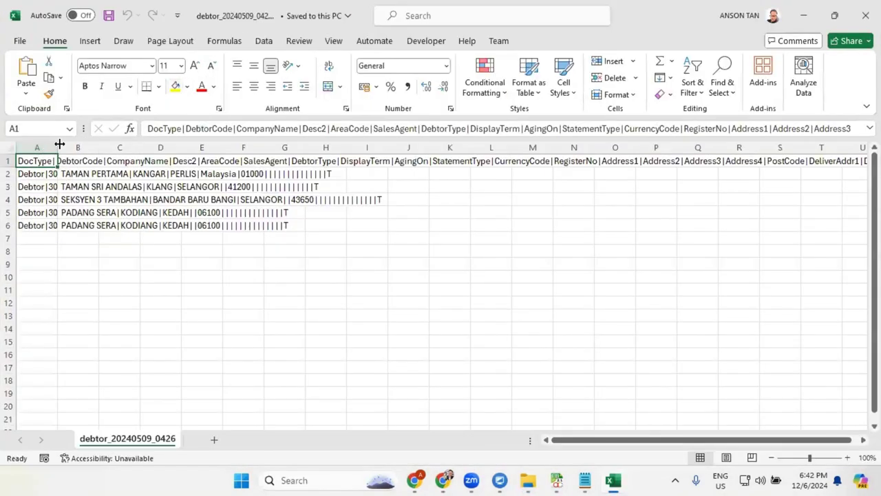
double_click(60, 143)
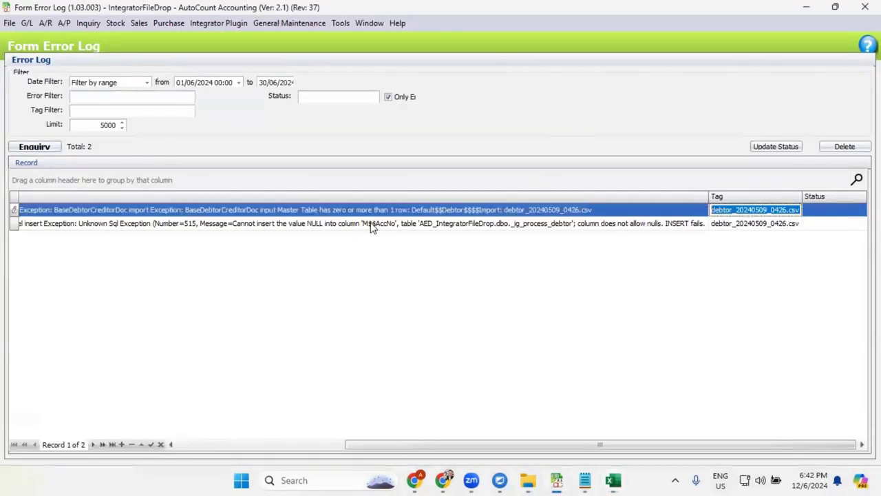
left_click(240, 215)
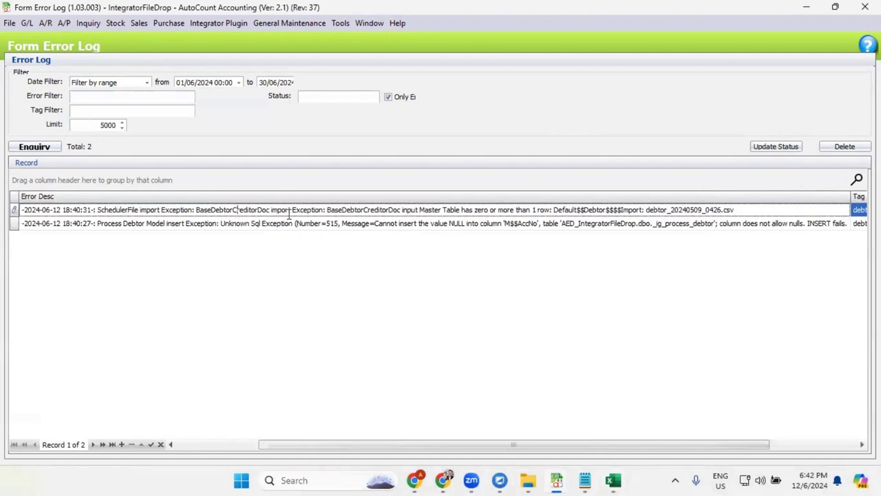
left_click_drag(470, 211, 547, 210)
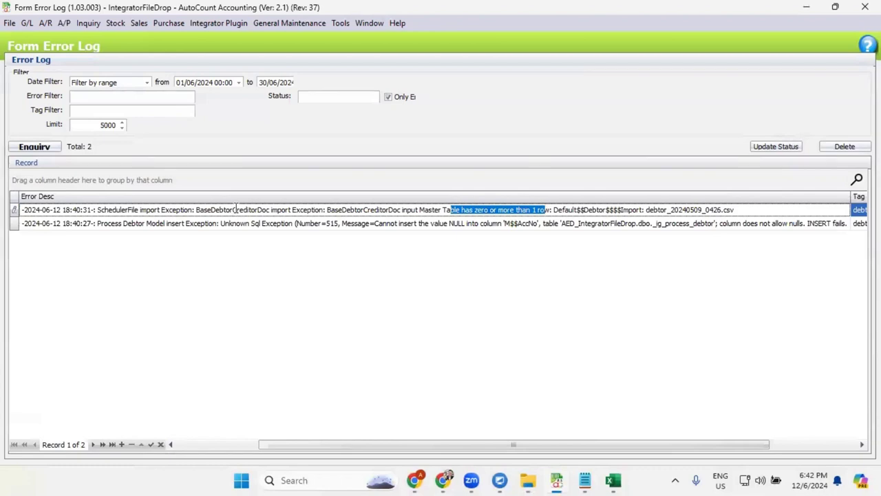
left_click_drag(235, 209, 393, 207)
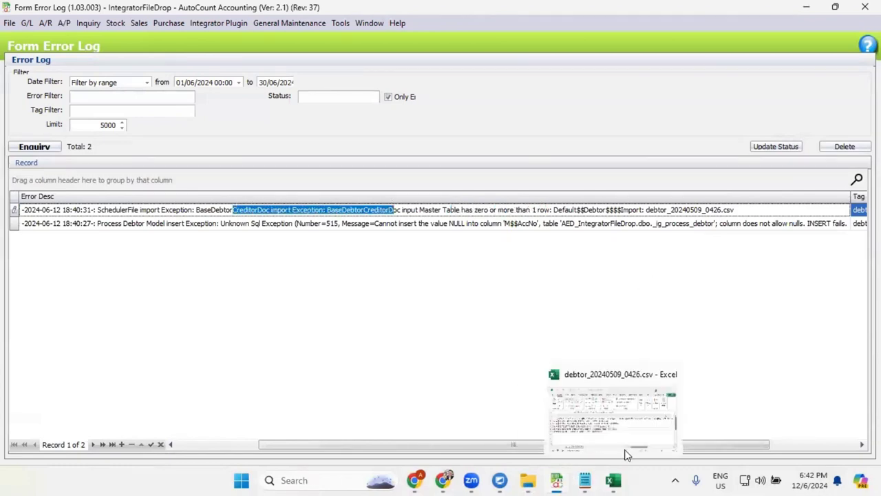
left_click(627, 455)
left_click_drag(574, 323, 578, 168)
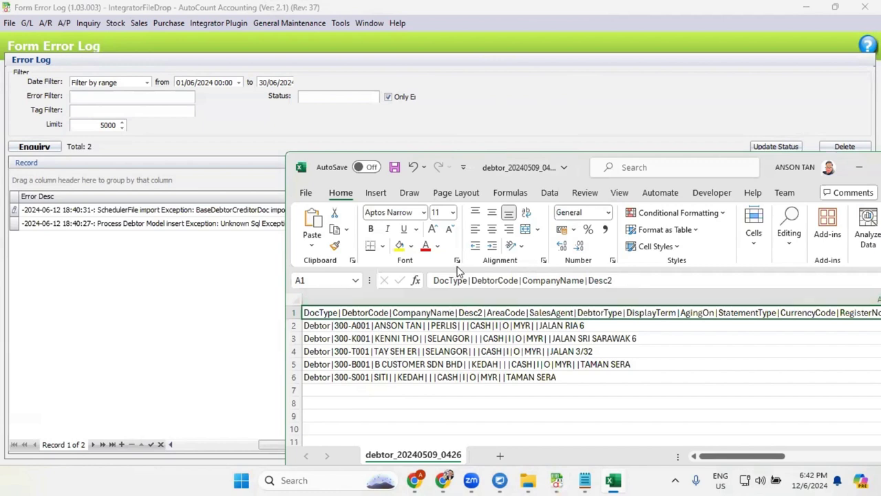
left_click(550, 93)
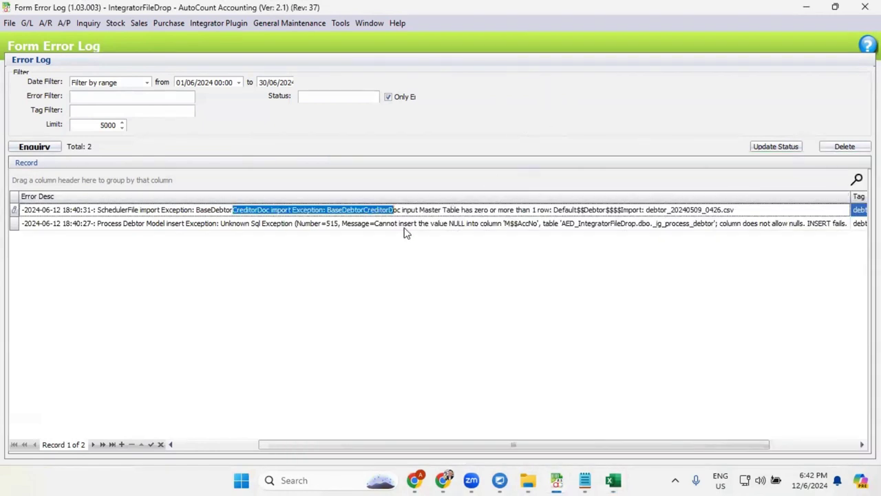
left_click(426, 224)
left_click_drag(119, 224, 860, 234)
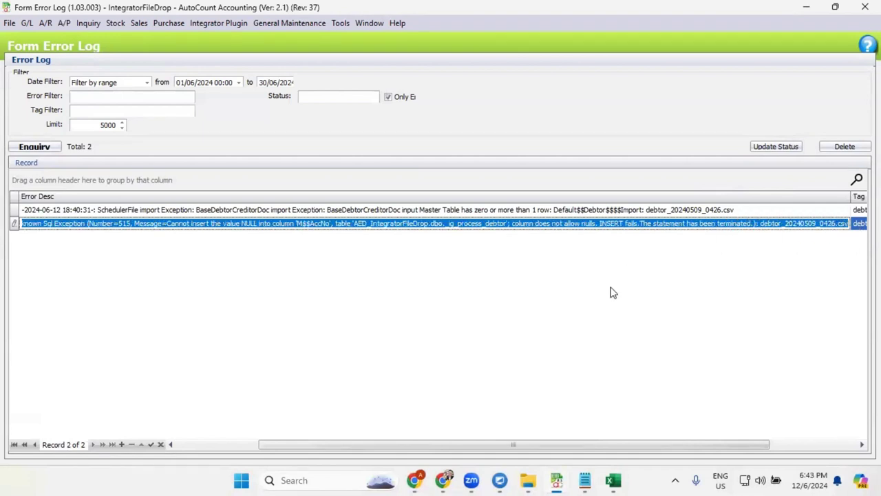
mouse_move(610, 480)
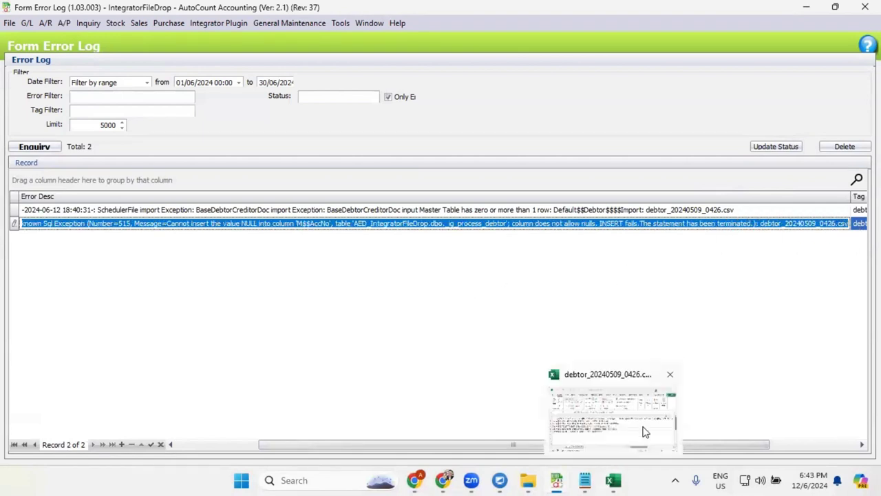
left_click(669, 372)
left_click(791, 418)
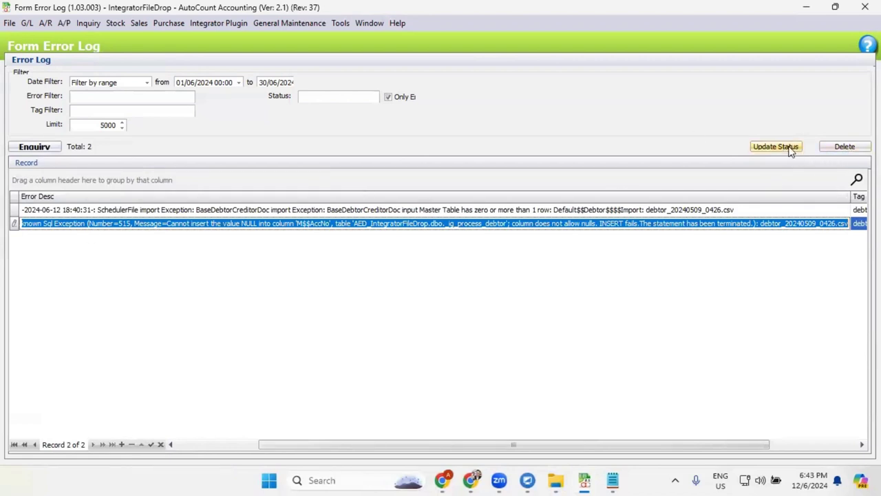
- Delete both debtor errors from the Form Error Log, confirming with the permission passcode
left_click(789, 148)
left_click(520, 267)
left_click(844, 146)
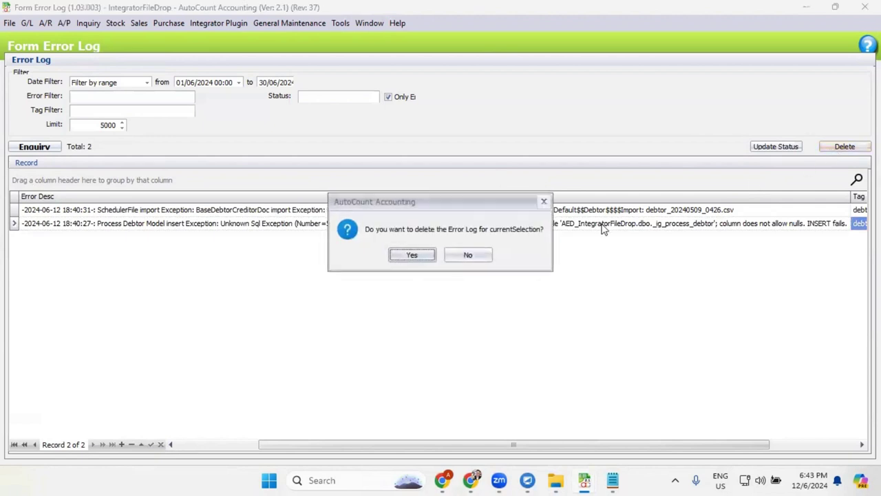
left_click(406, 255)
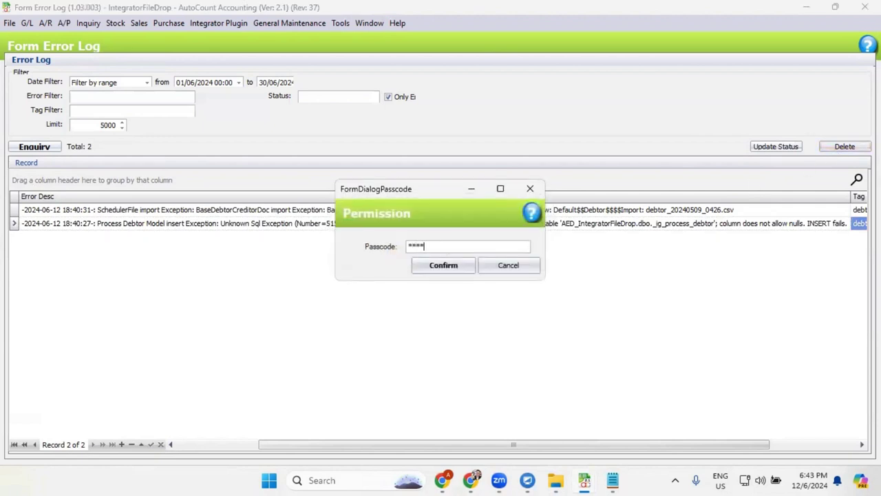
left_click(433, 267)
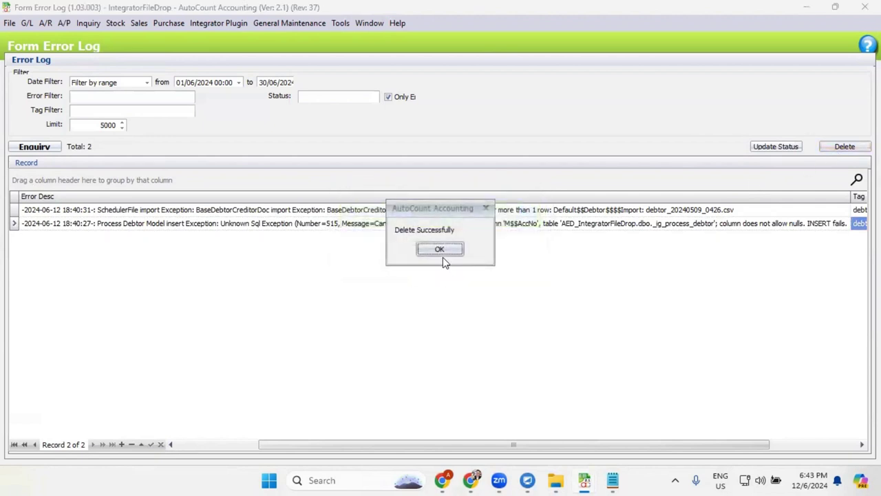
left_click(443, 249)
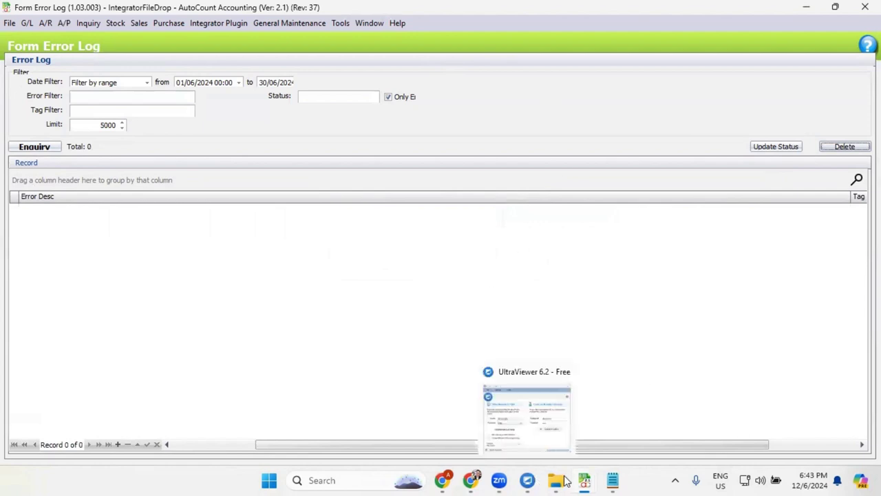
- Locate invoice_20240509_0426.csv in Backup and review its IV2405001 and IV2405002 rows
mouse_move(562, 480)
left_click(615, 425)
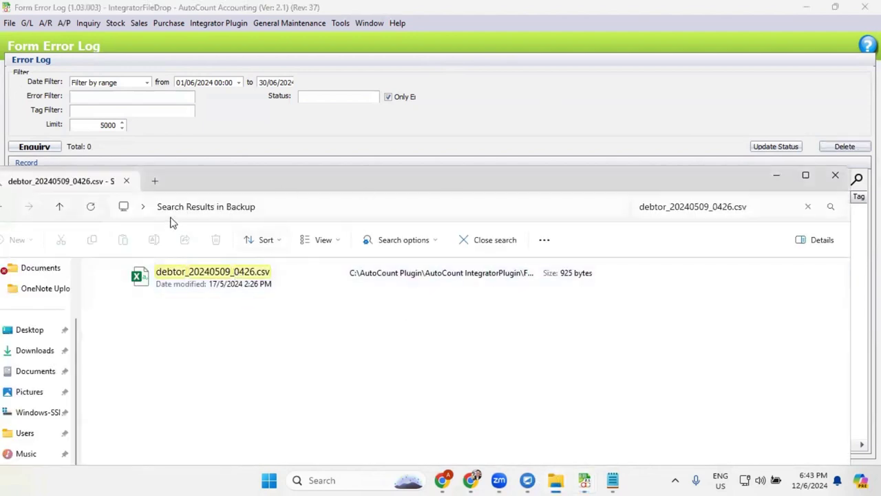
left_click_drag(257, 181, 240, 165)
left_click(42, 190)
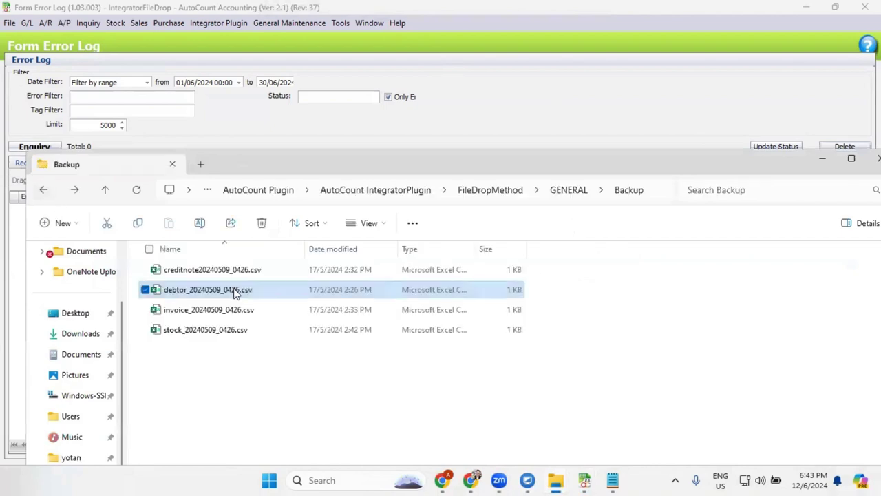
left_click(224, 311)
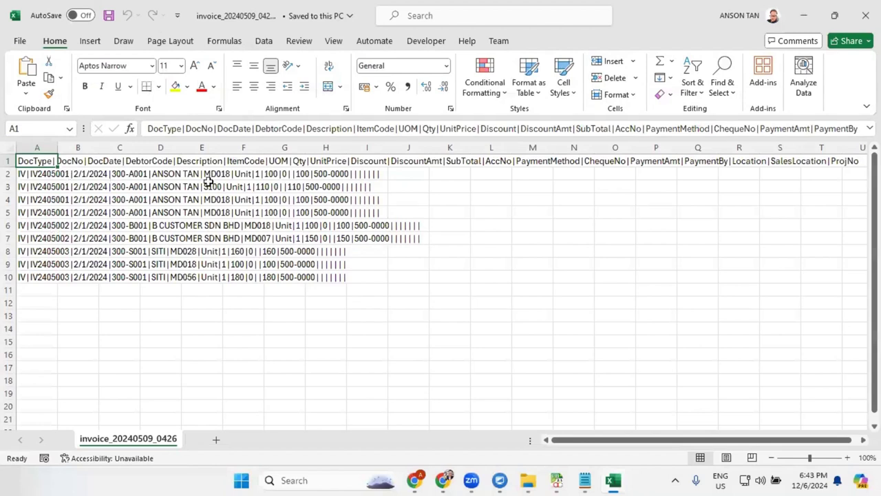
left_click(29, 173)
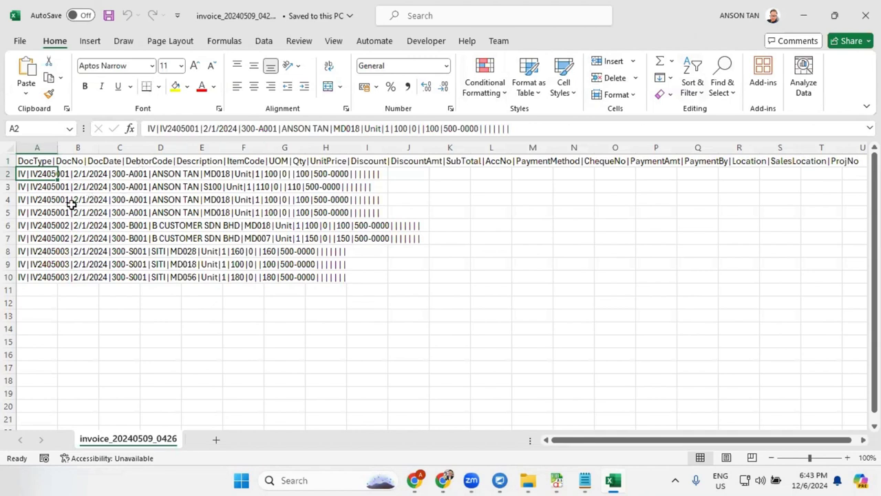
left_click(45, 225)
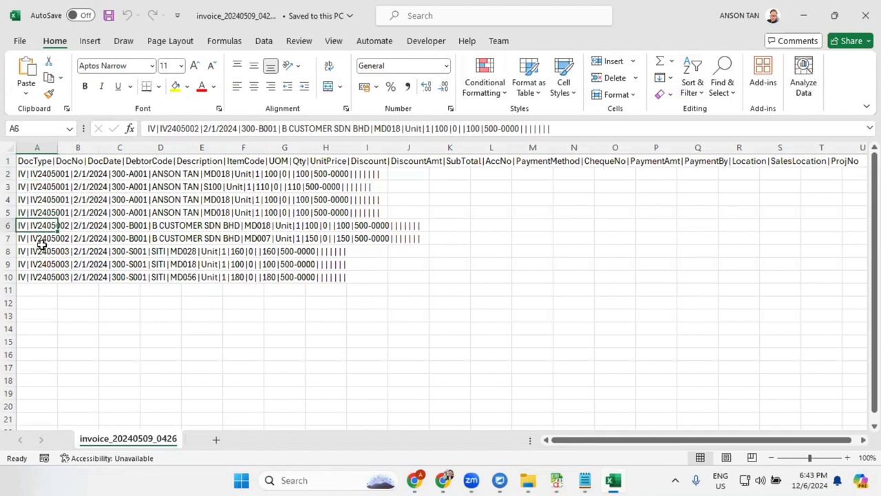
left_click(34, 239)
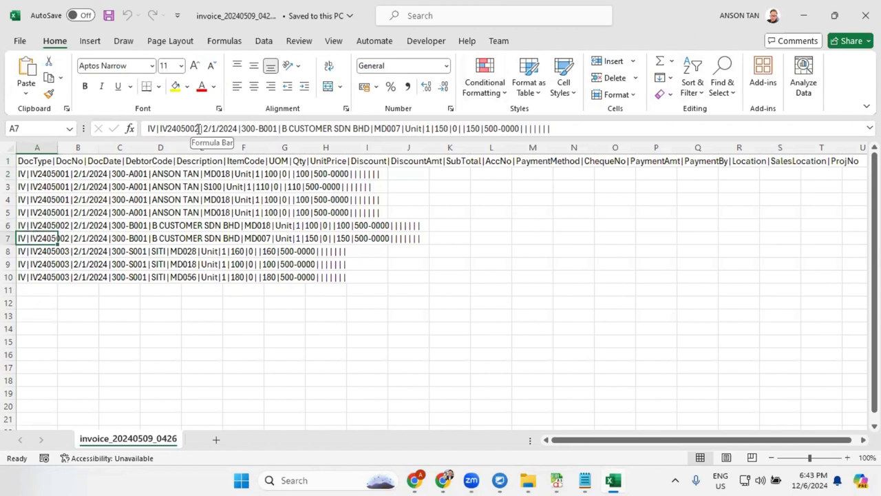
- Replace 2/1/2024 with AAA in rows 6 and 5, then save the CSV
double_click(57, 225)
key("Escape")
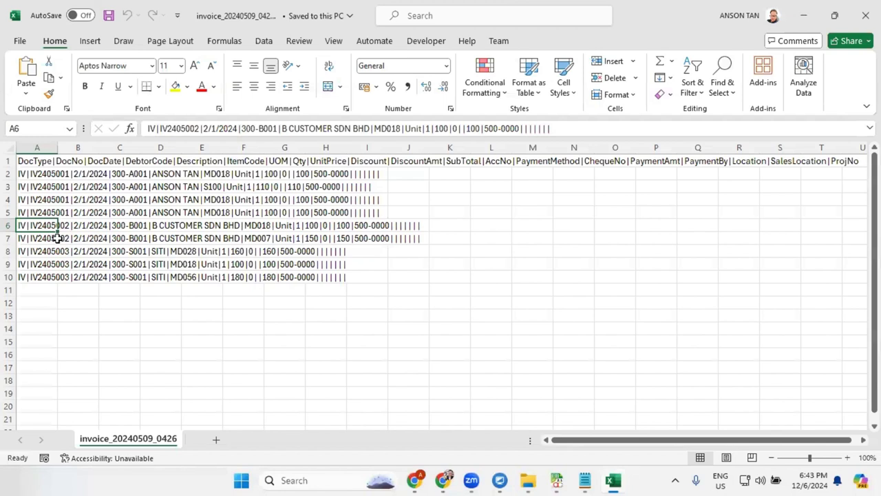
left_click(228, 128)
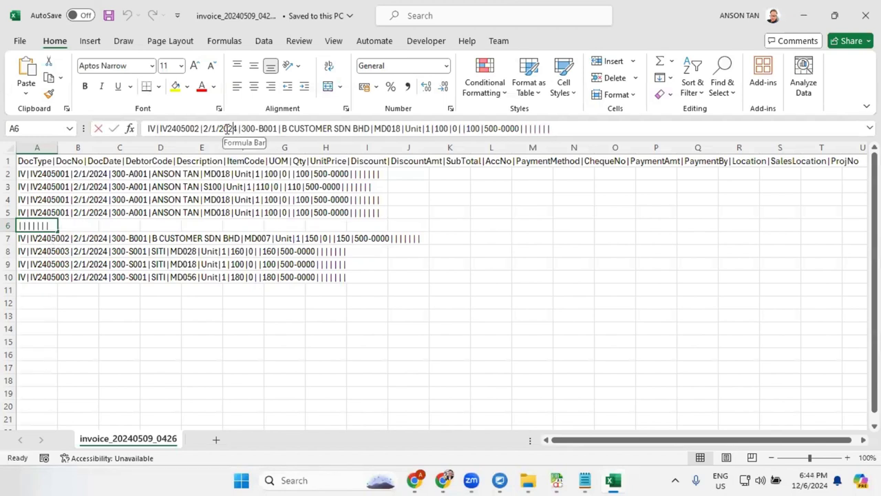
left_click_drag(238, 129, 203, 129)
type("AAA")
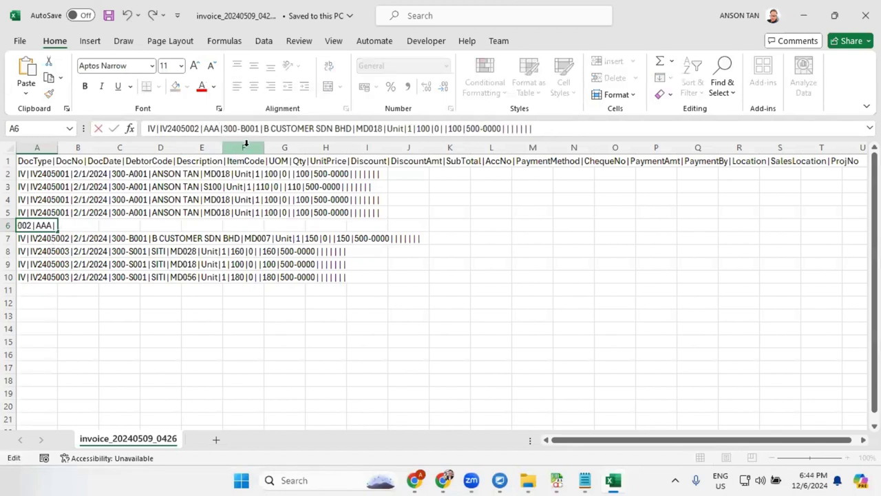
key("Return")
double_click(26, 213)
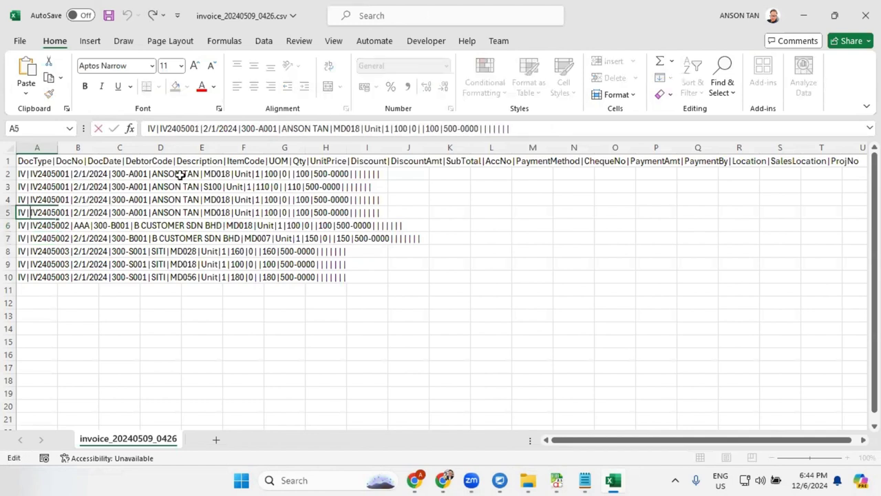
left_click_drag(239, 129, 202, 128)
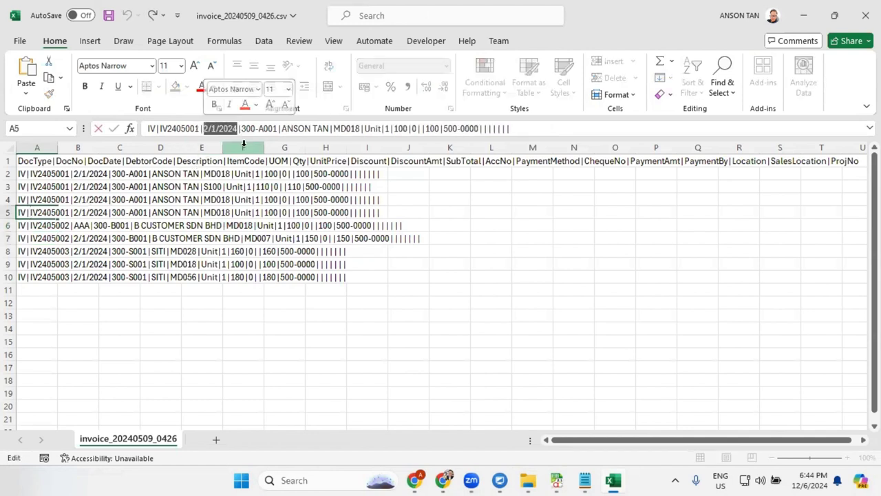
type("AAA")
key("Return")
left_click(201, 353)
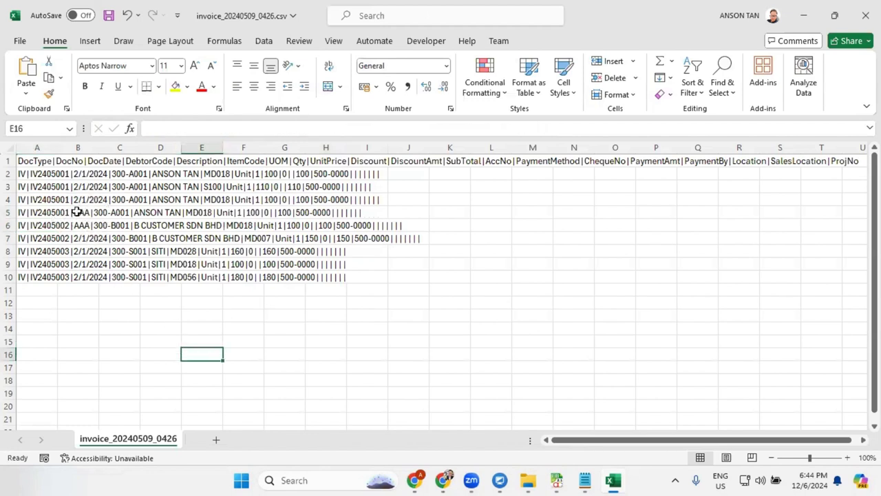
left_click(110, 16)
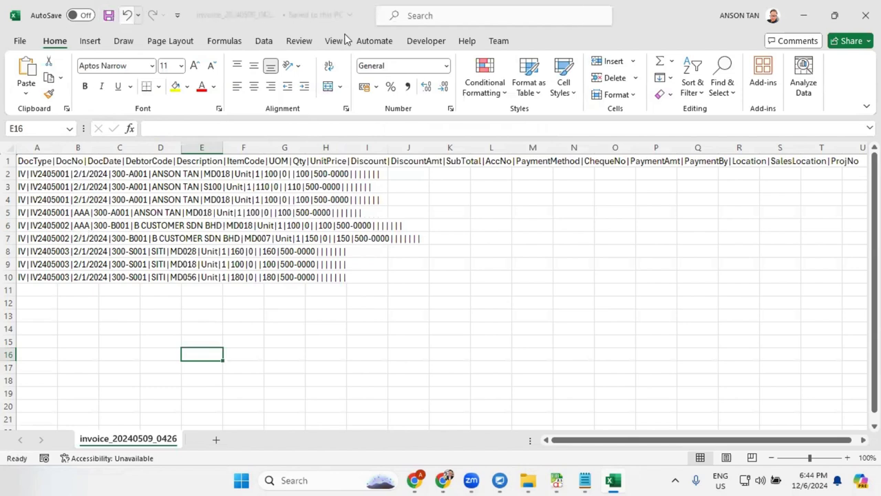
- Close Excel, show the GENERAL drop folder, and stop the Form Scheduler
left_click(865, 15)
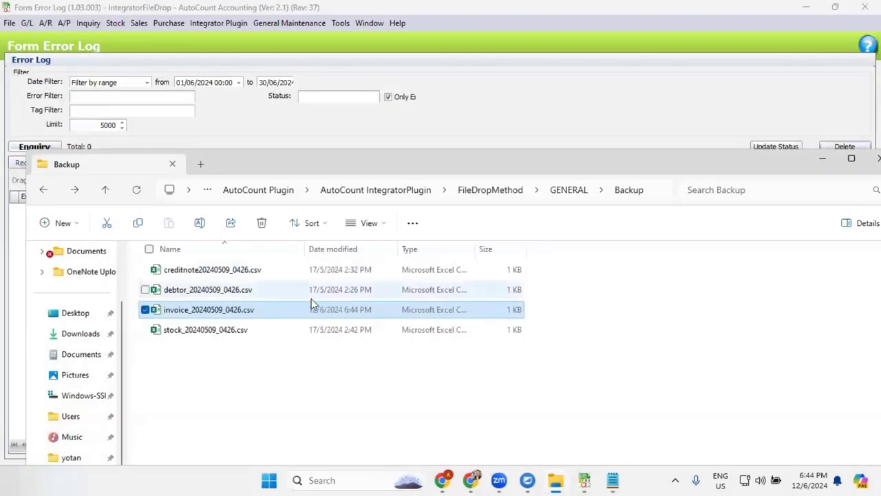
left_click(572, 191)
key("alt+Tab")
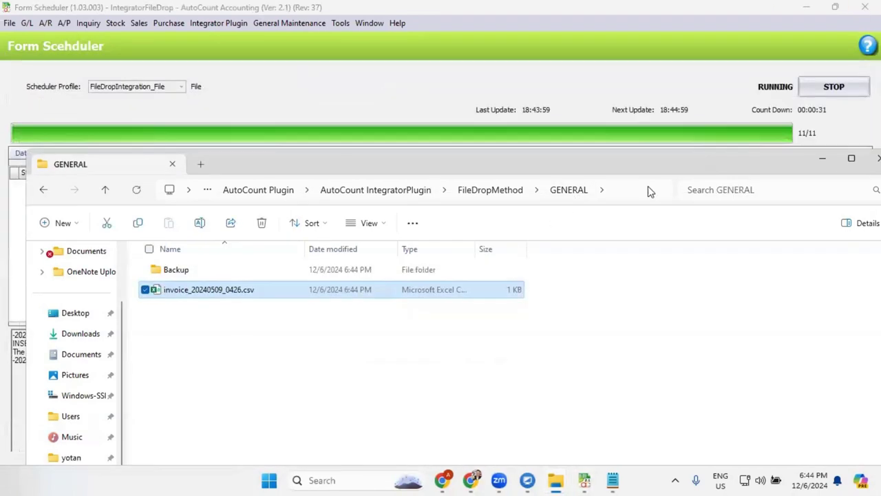
left_click(642, 115)
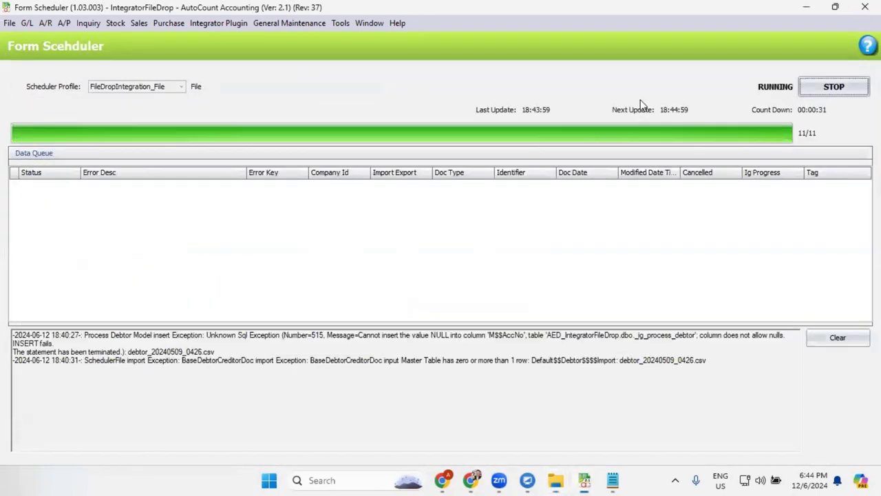
left_click(825, 89)
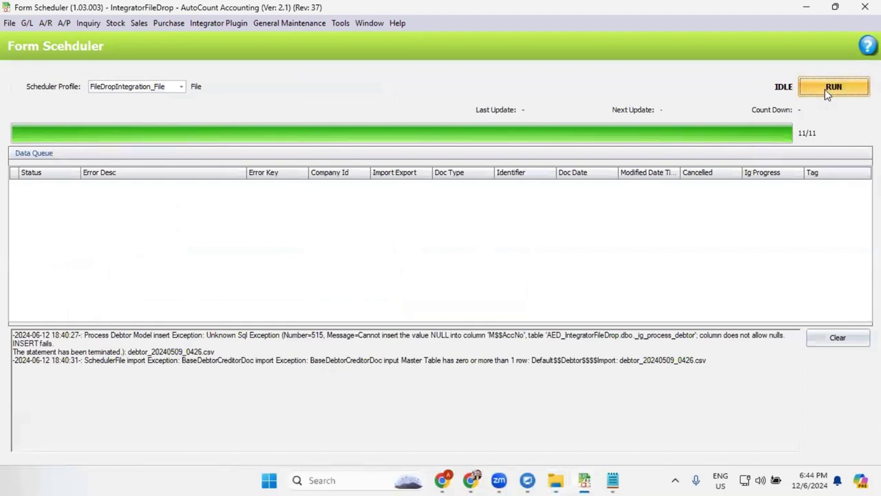
- Restart the scheduler and paste invoice_20240509_0426.csv from Backup into GENERAL
left_click(824, 90)
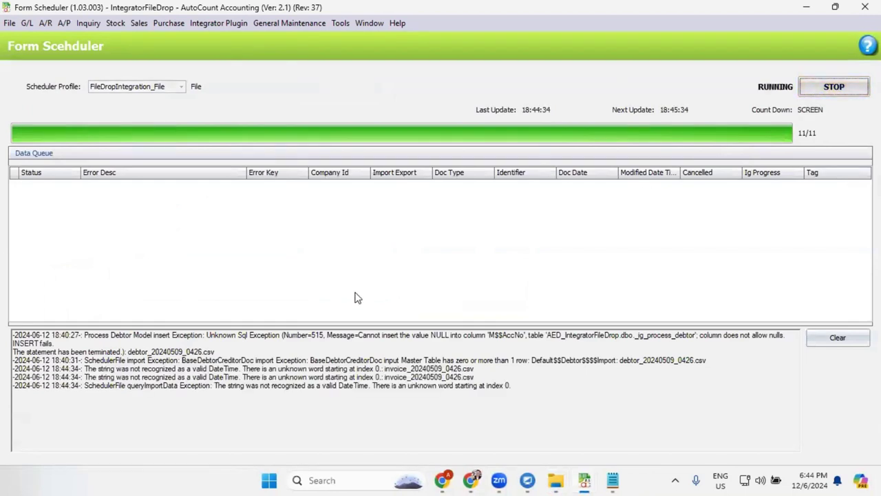
left_click(836, 89)
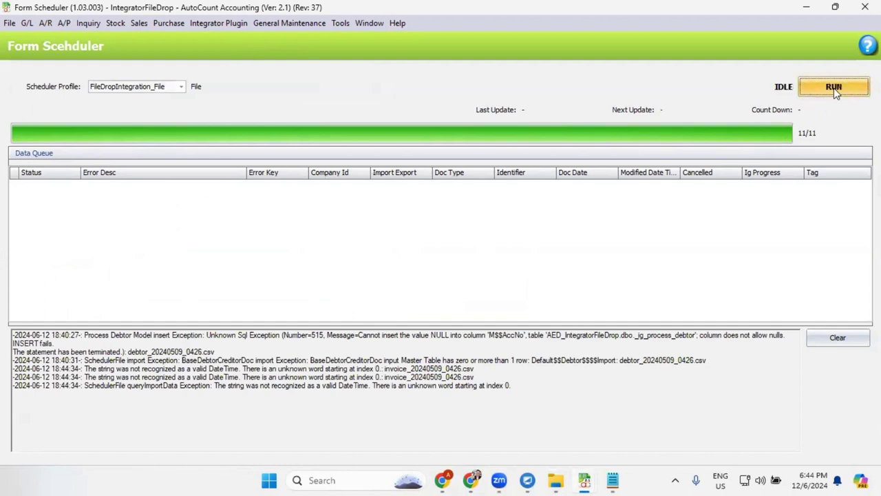
left_click(836, 89)
mouse_move(558, 476)
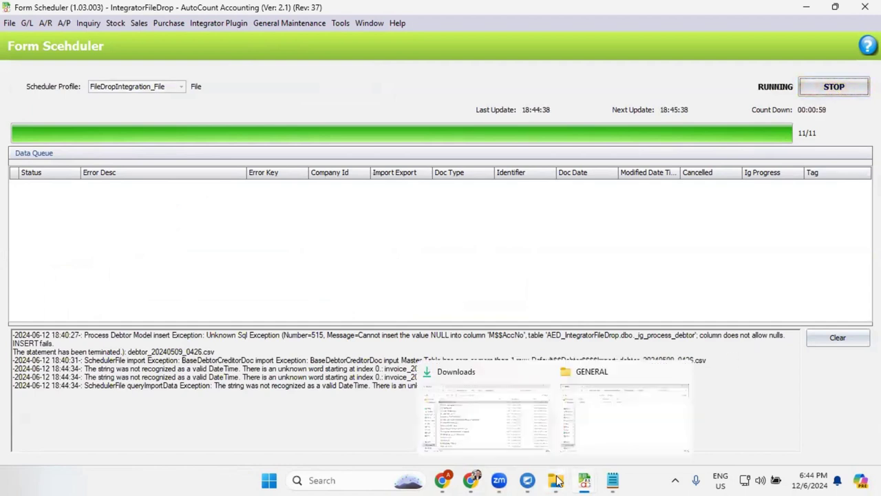
left_click(612, 426)
left_click(245, 270)
double_click(245, 270)
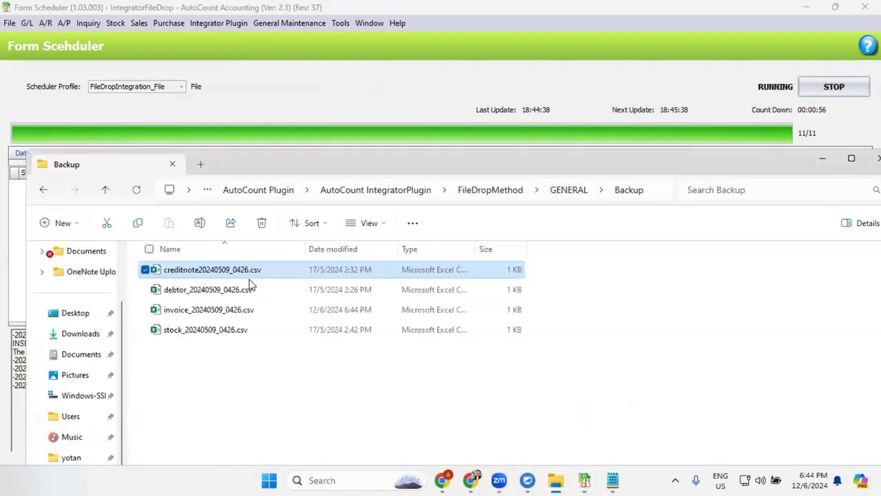
left_click(254, 311)
left_click(563, 192)
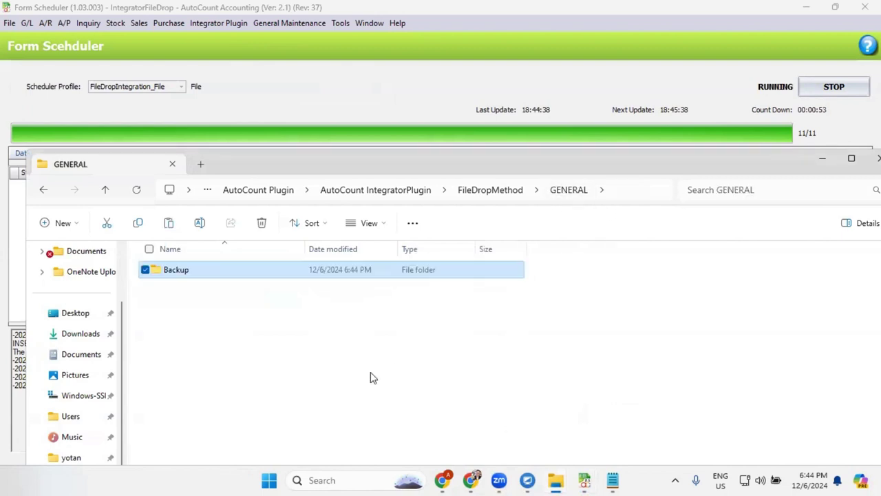
key("ctrl+v")
- Stop and rerun the scheduler, review the new invalid-DateTime error lines, then close it
left_click(647, 83)
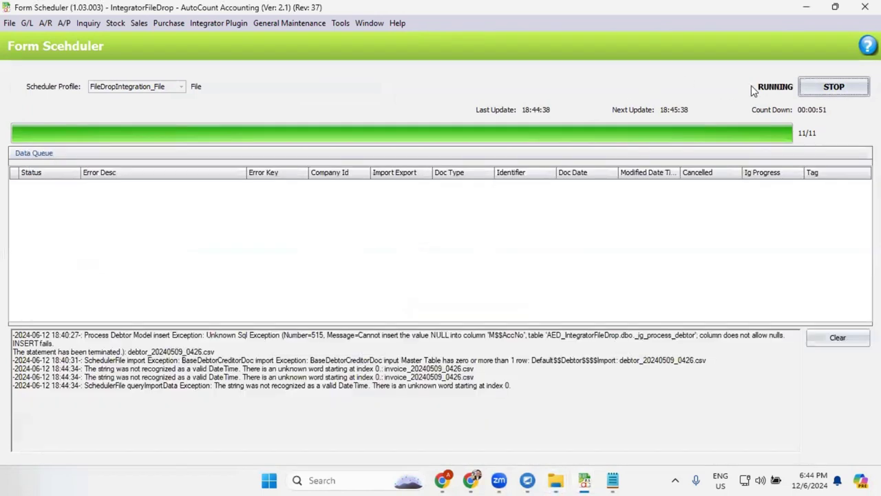
left_click(832, 88)
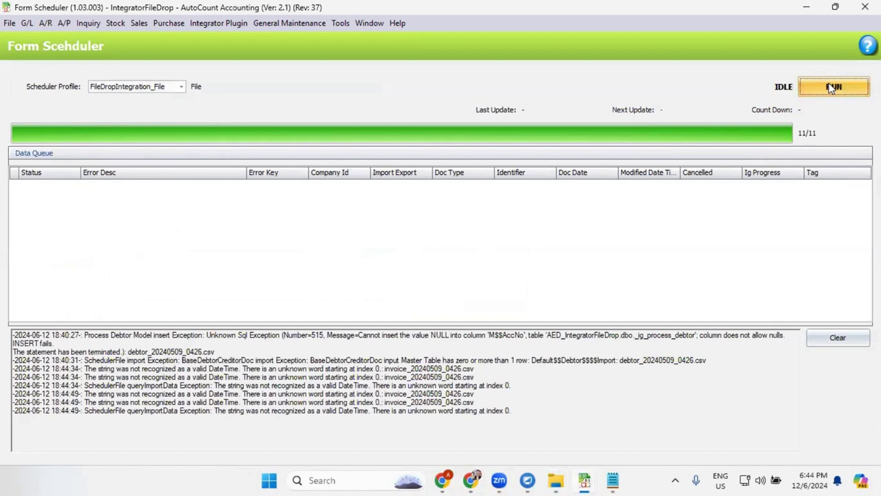
left_click(832, 87)
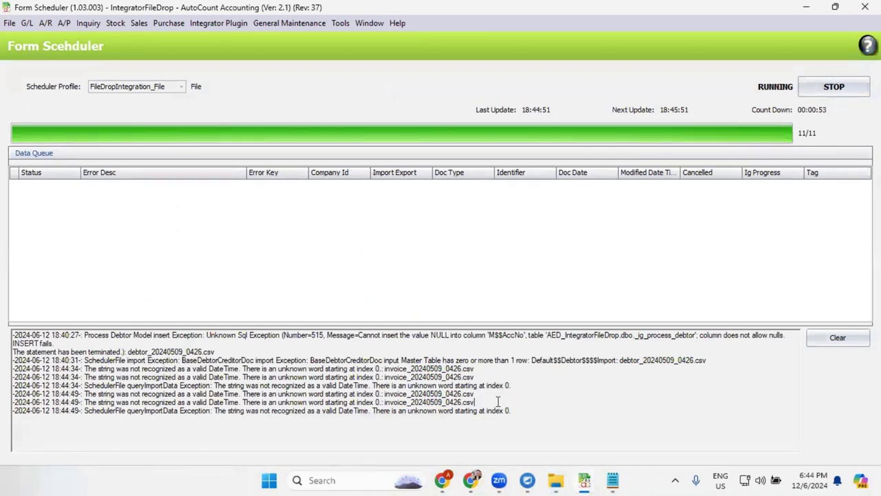
left_click_drag(475, 402, 9, 394)
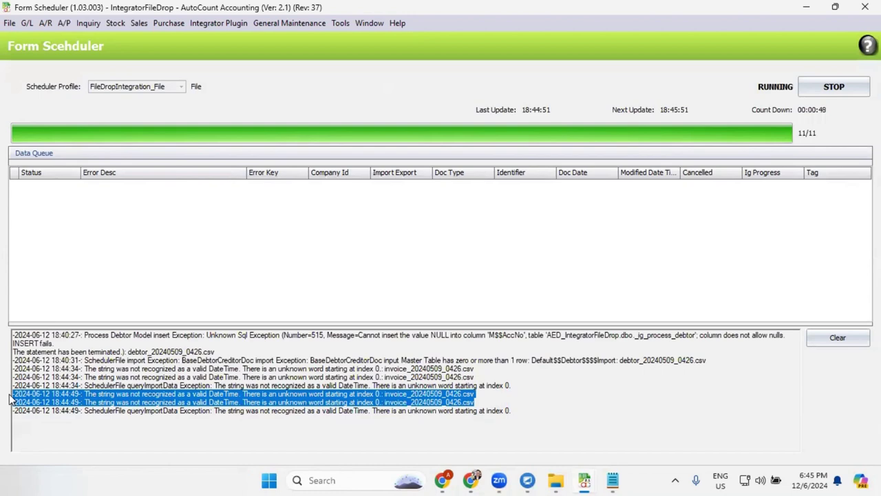
left_click(428, 243)
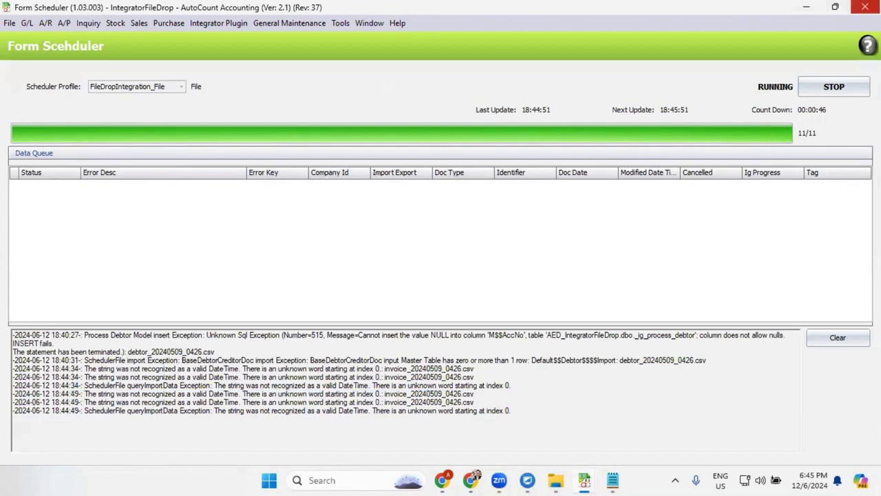
left_click(865, 7)
- Open the Integrator Plugin Error Log and list the six invalid-DateTime errors
left_click(238, 40)
left_click(219, 23)
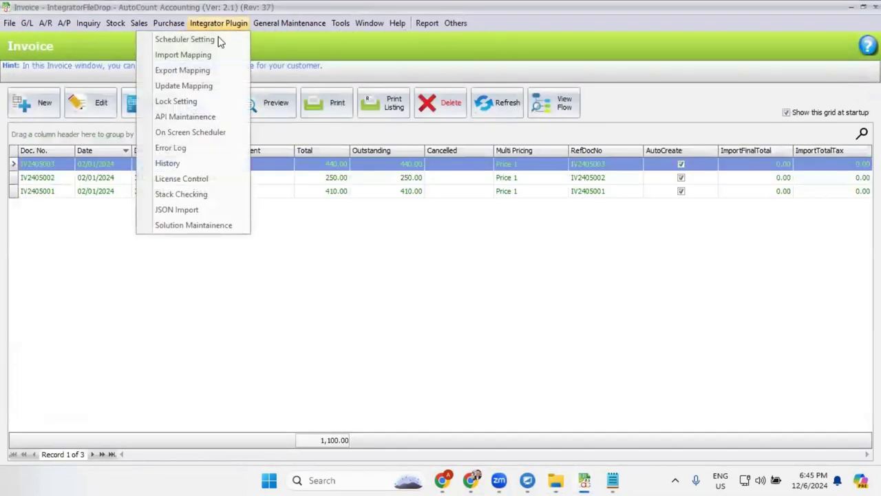
left_click(204, 148)
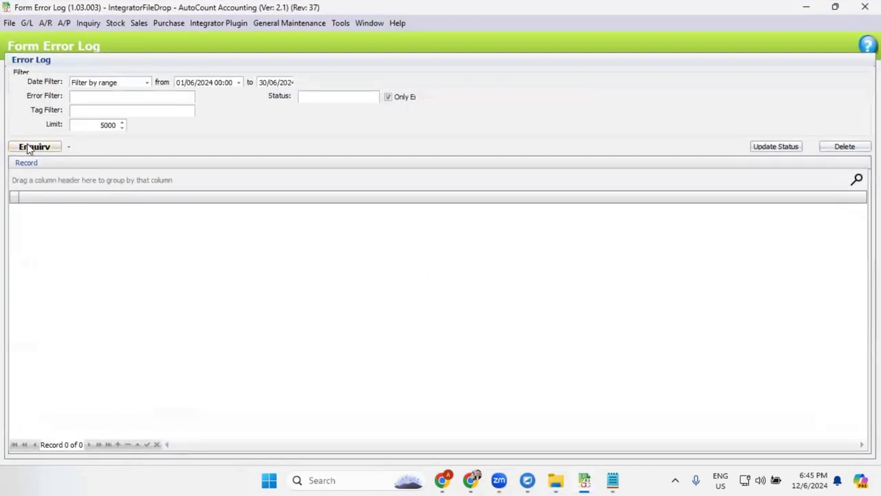
left_click(31, 147)
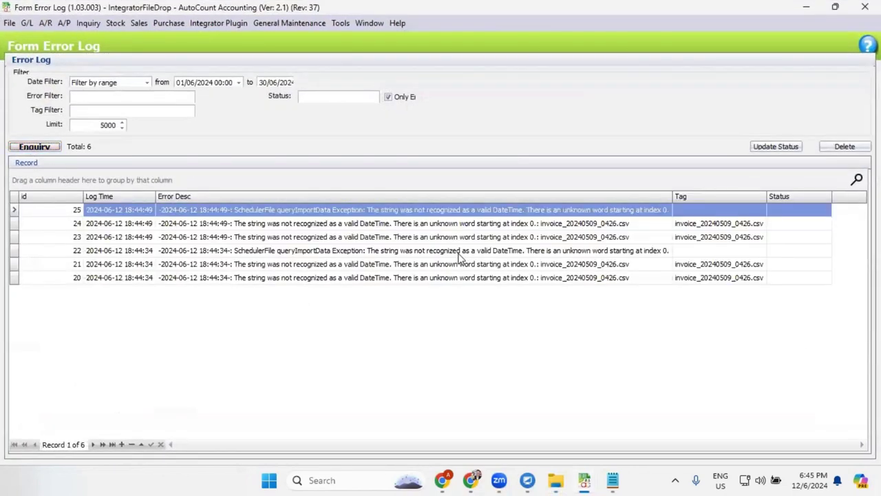
left_click(707, 225)
key("ctrl+c")
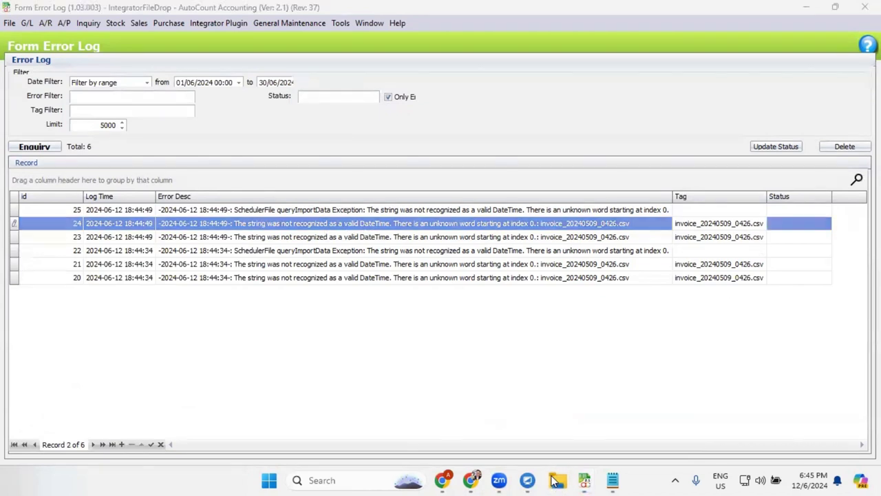
- Search Backup for invoice_20240509_0426.csv and open it in Excel
mouse_move(555, 480)
left_click(606, 422)
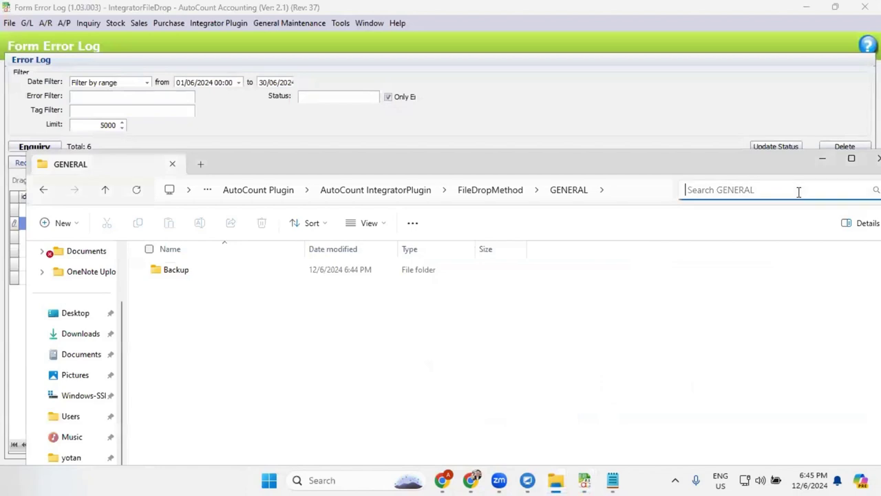
double_click(288, 270)
left_click(692, 190)
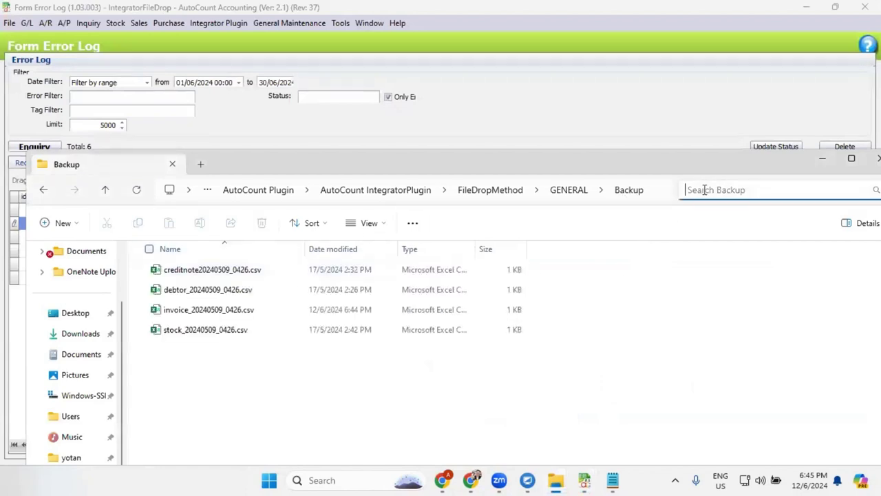
key("ctrl+v")
double_click(269, 272)
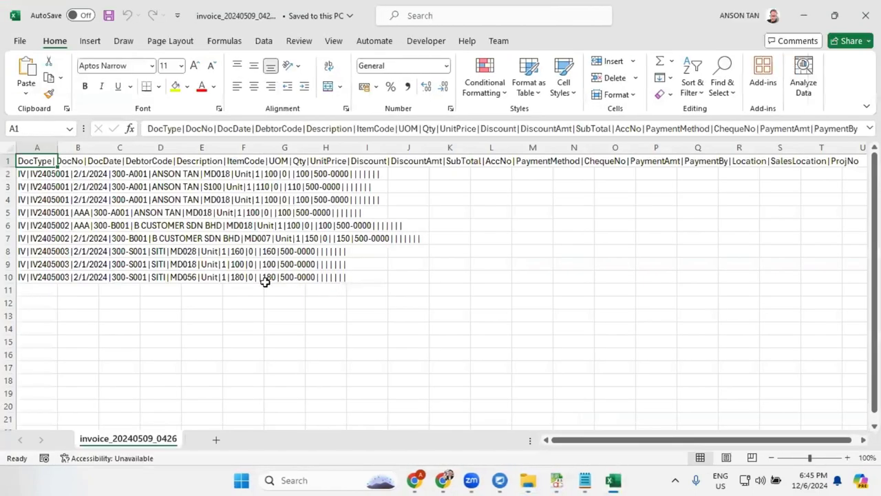
- Change AAA back to 2/1/2024 in rows 5 and 6 and save the file
left_click(23, 213)
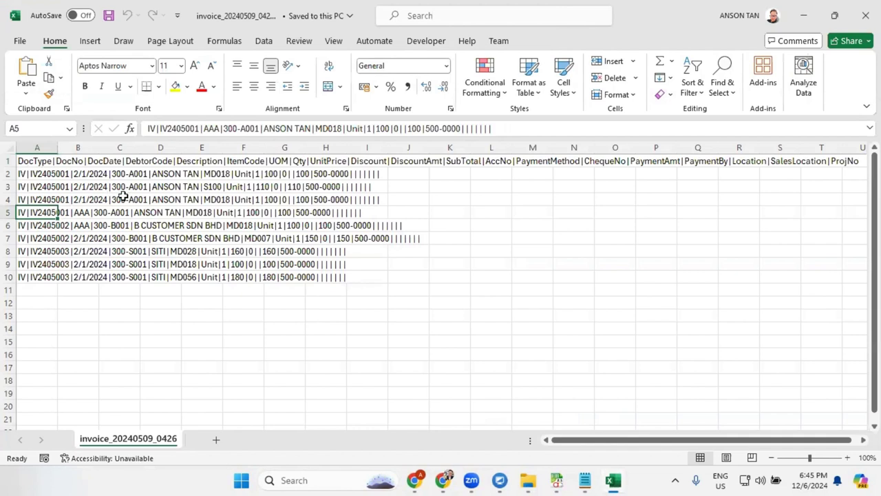
double_click(215, 129)
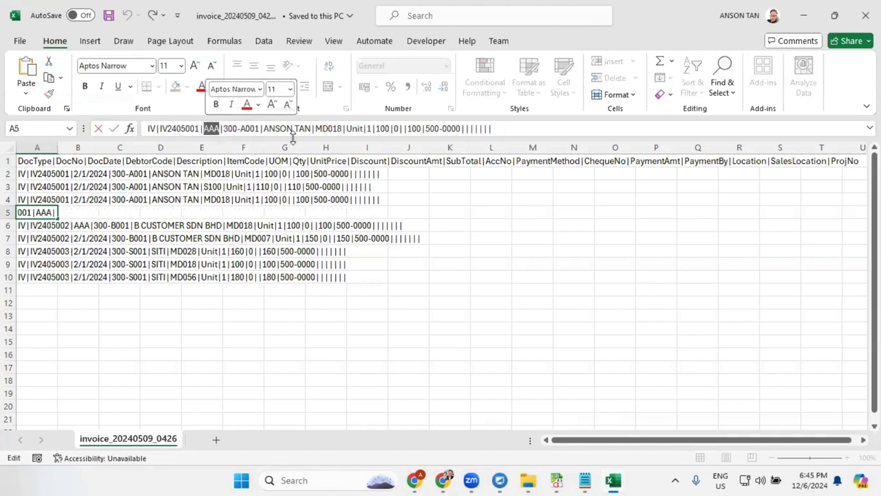
type("2/1/2024")
key("Return")
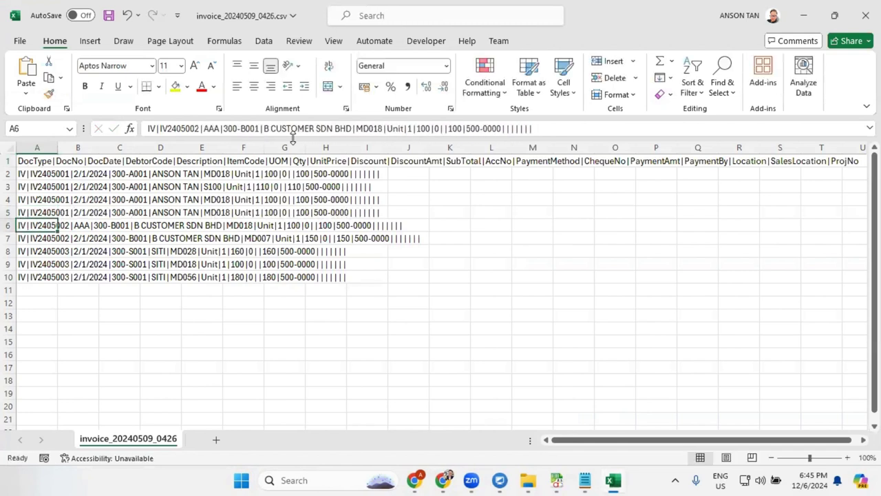
double_click(211, 129)
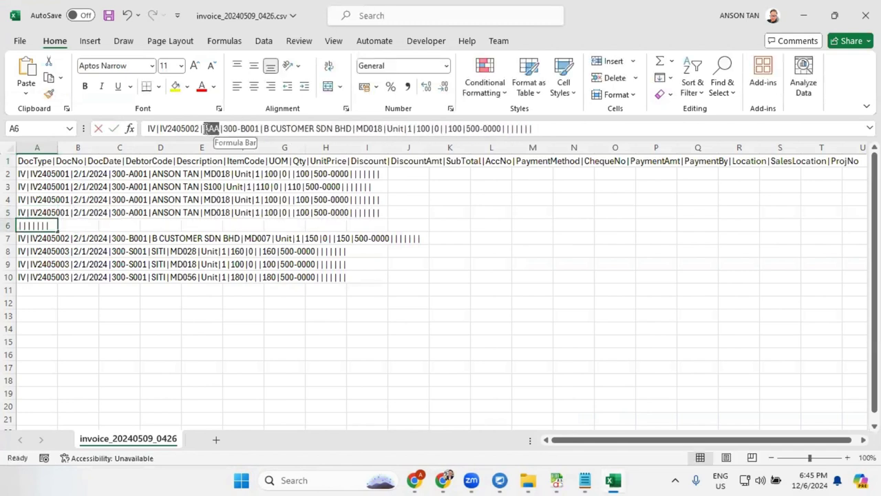
type("2/1/2024")
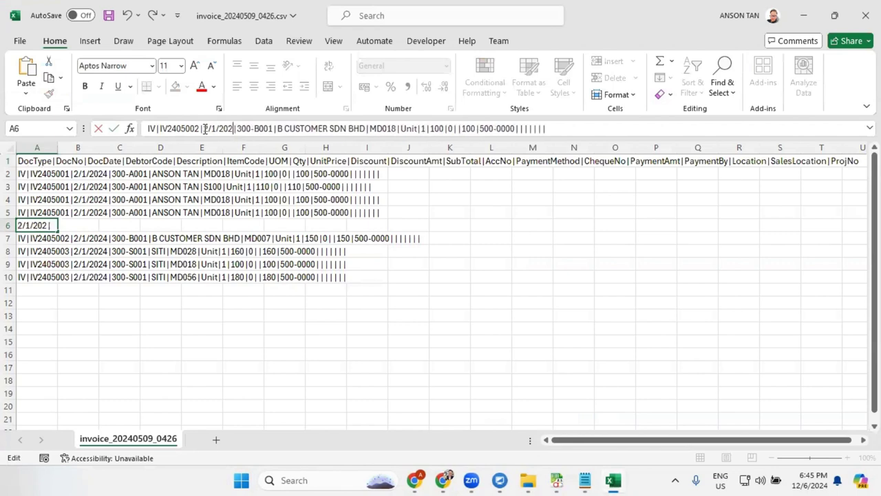
key("Return")
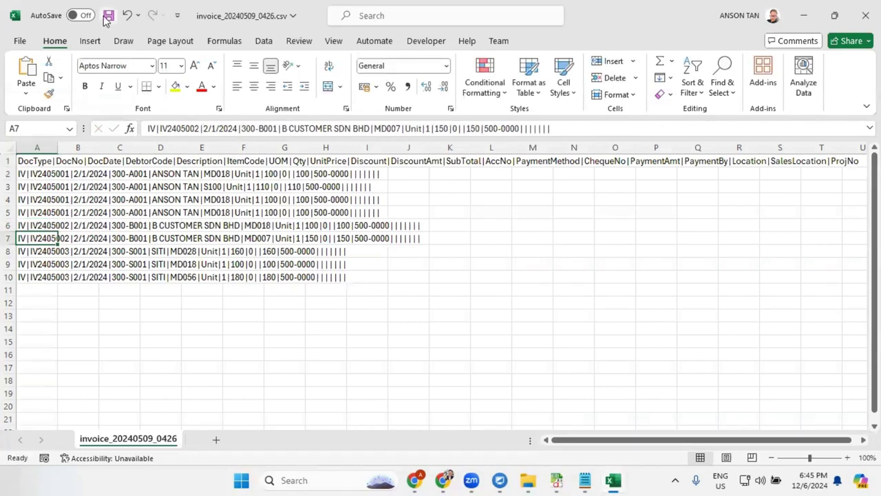
left_click(108, 15)
left_click(540, 265)
- Close Excel and filter the Form Error Log by tag invoice_20240509_0426.csv, leaving four rows
left_click(865, 16)
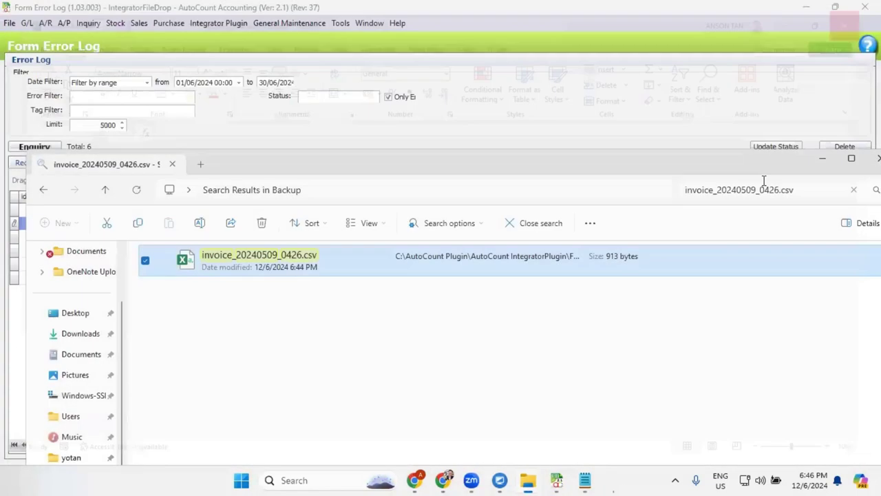
left_click(577, 132)
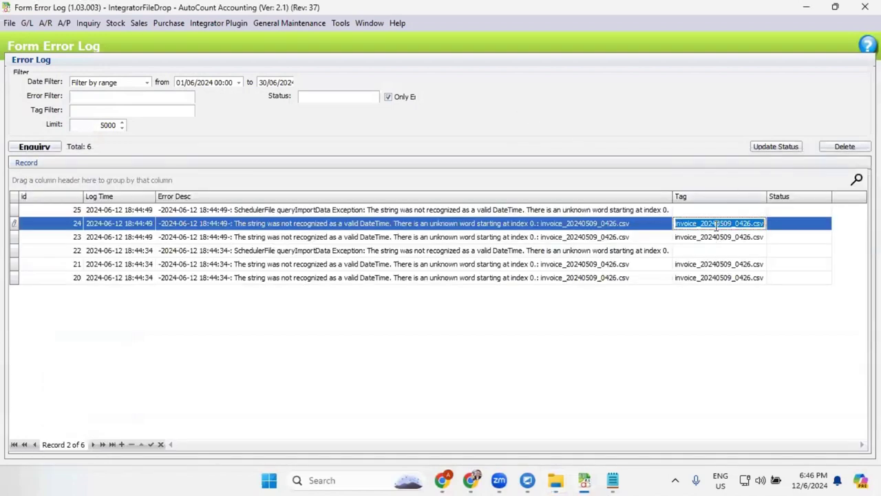
left_click(128, 112)
type("invoice_20240509_0426.csv")
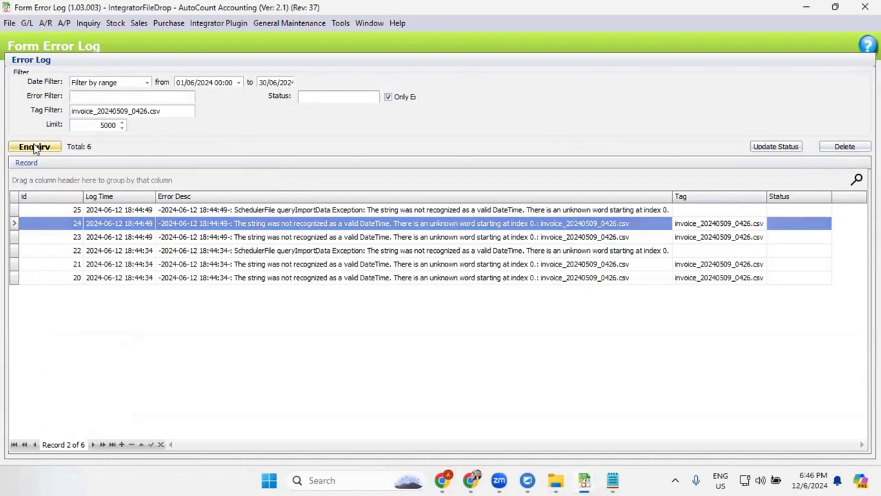
left_click(33, 147)
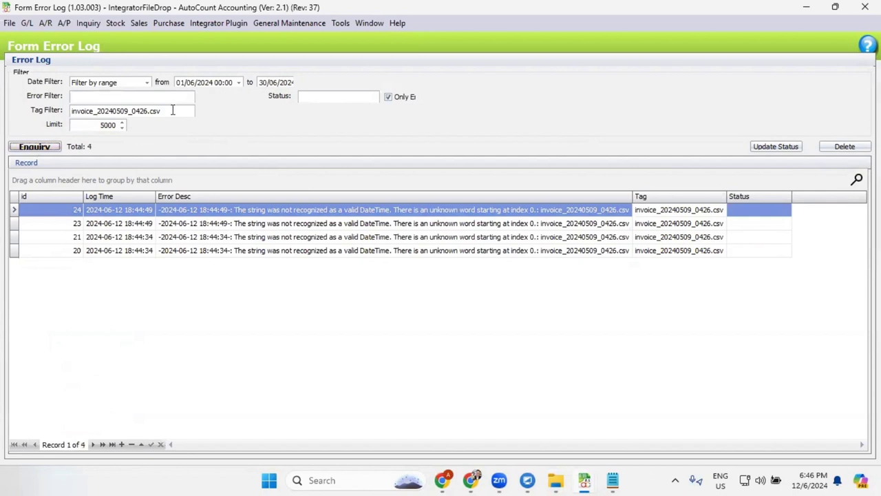
left_click_drag(174, 111, 7, 110)
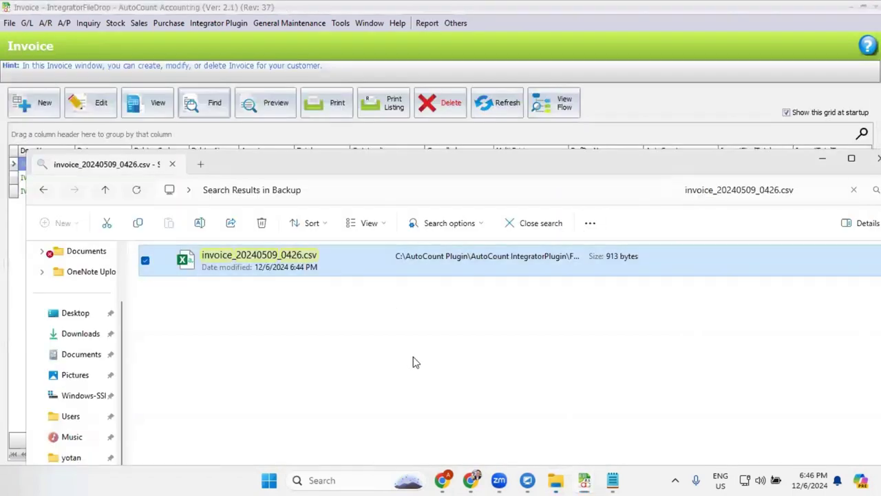
- Paste the corrected invoice_20240509_0426.csv from Backup into the GENERAL drop folder
left_click(292, 265)
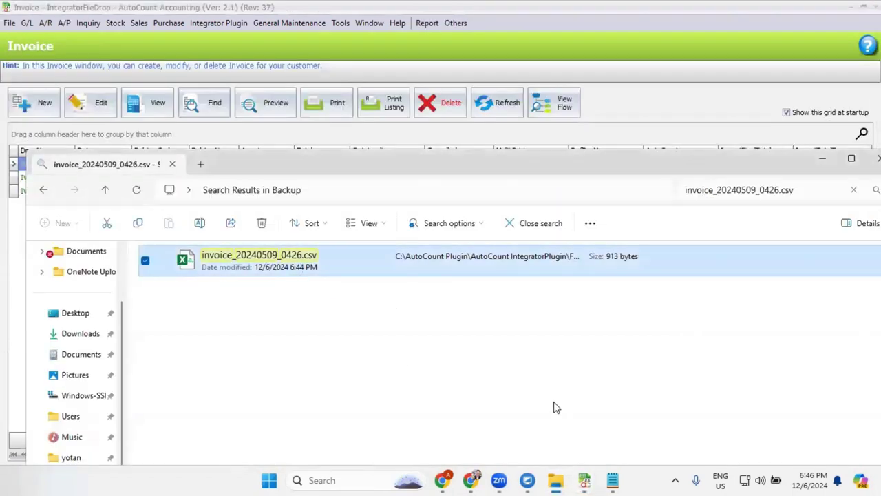
left_click(43, 190)
left_click(569, 190)
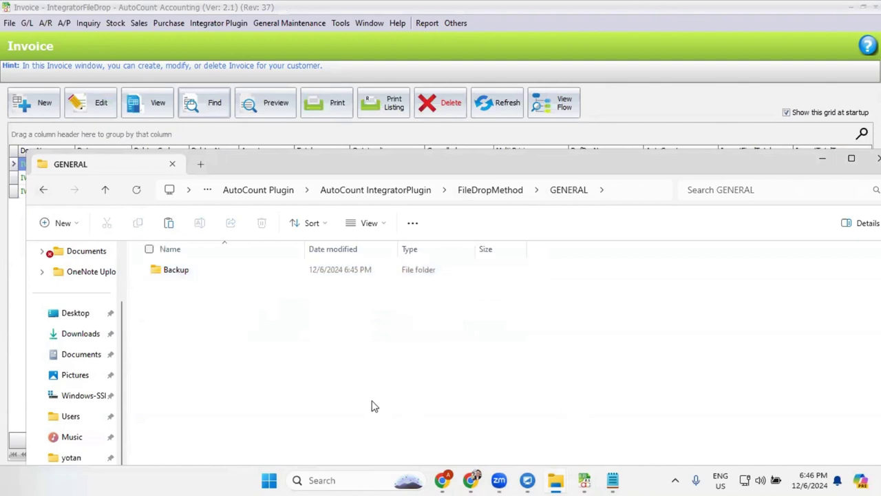
key("ctrl+v")
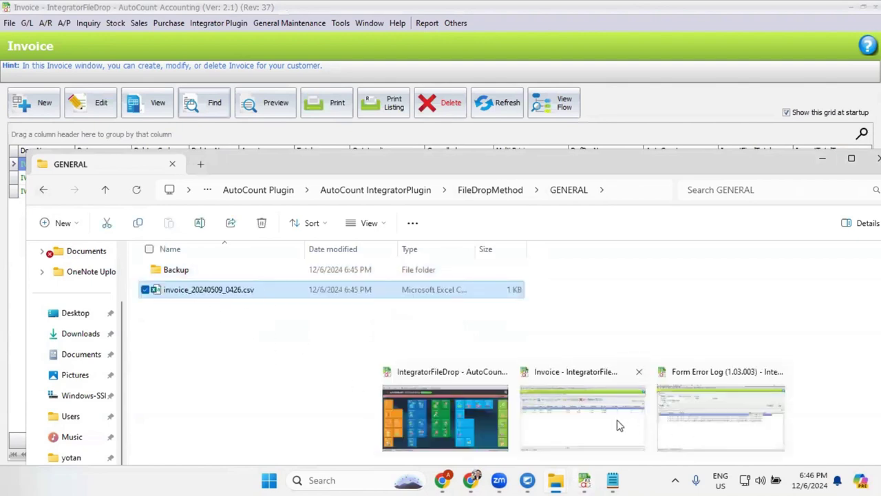
- Run the Integrator Plugin's On Screen Scheduler to import the dropped invoice CSV, then return to the error log
left_click(213, 26)
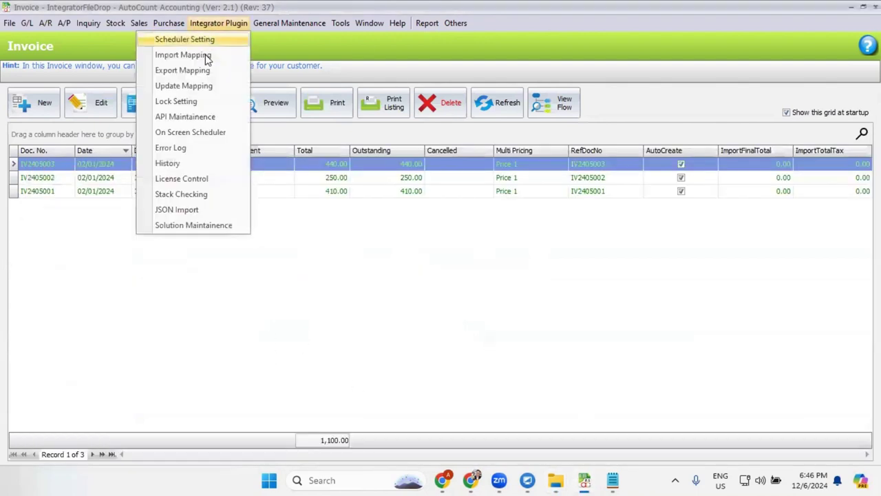
left_click(207, 132)
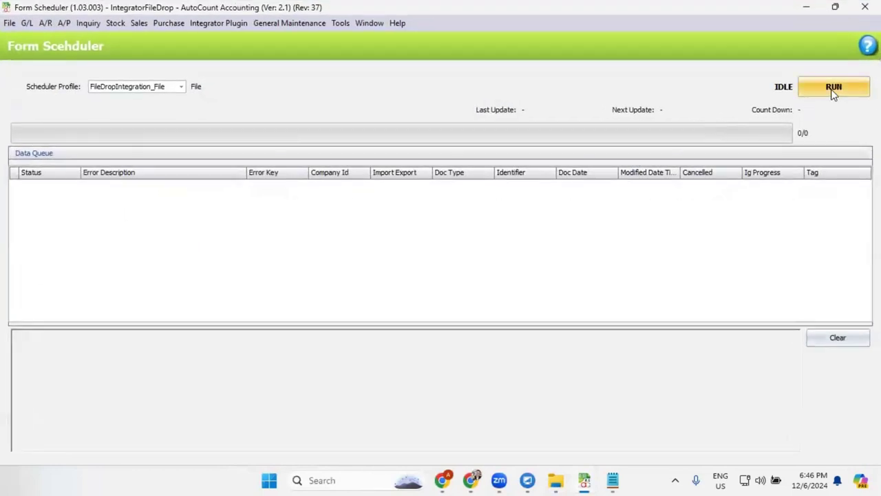
left_click(833, 88)
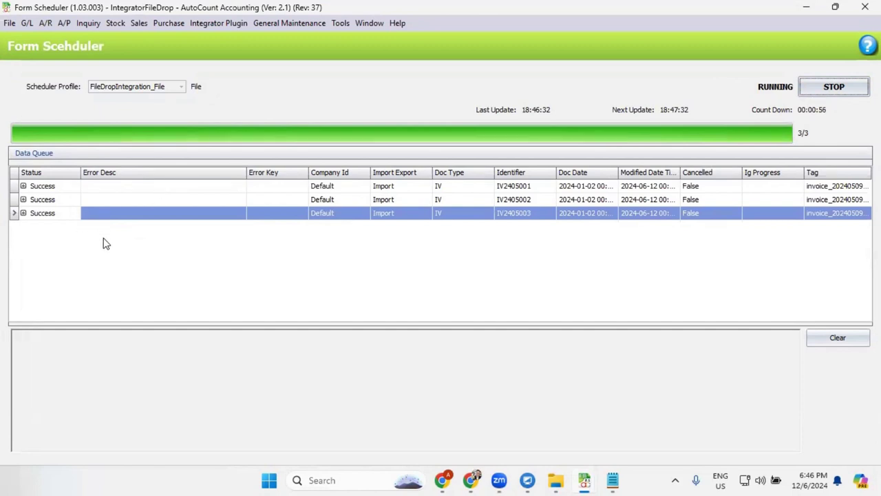
left_click(216, 23)
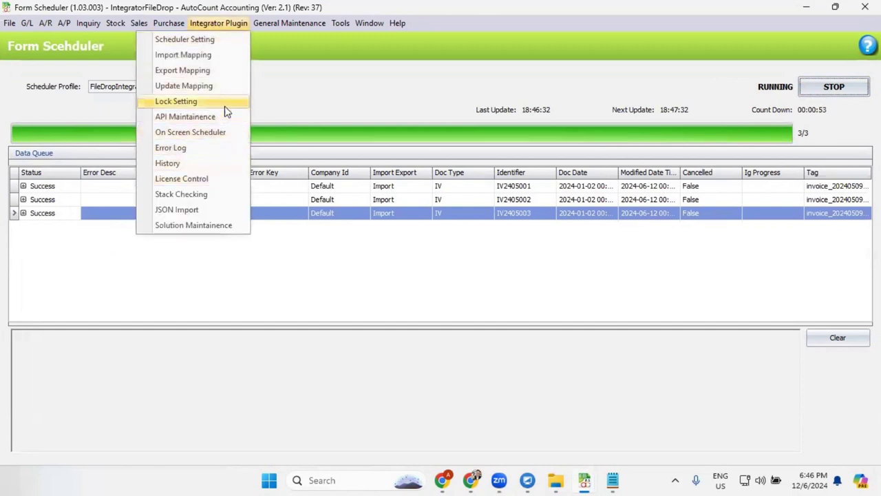
left_click(222, 155)
right_click(315, 174)
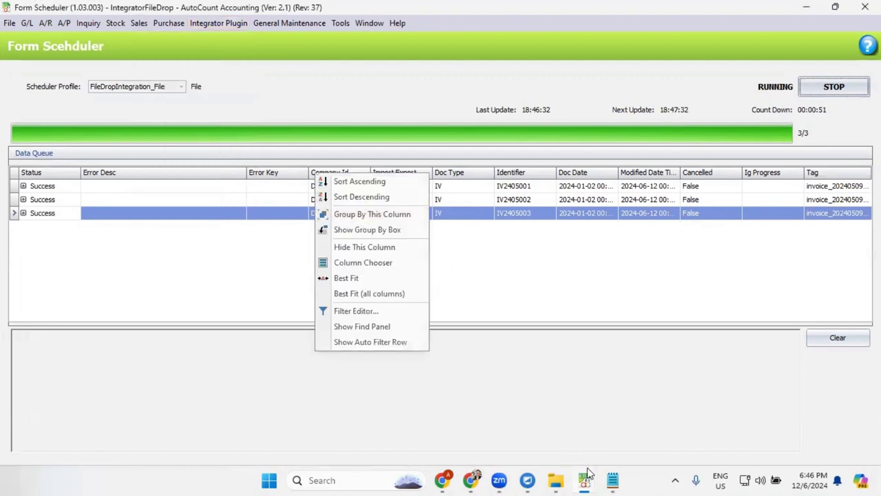
mouse_move(586, 479)
left_click(652, 413)
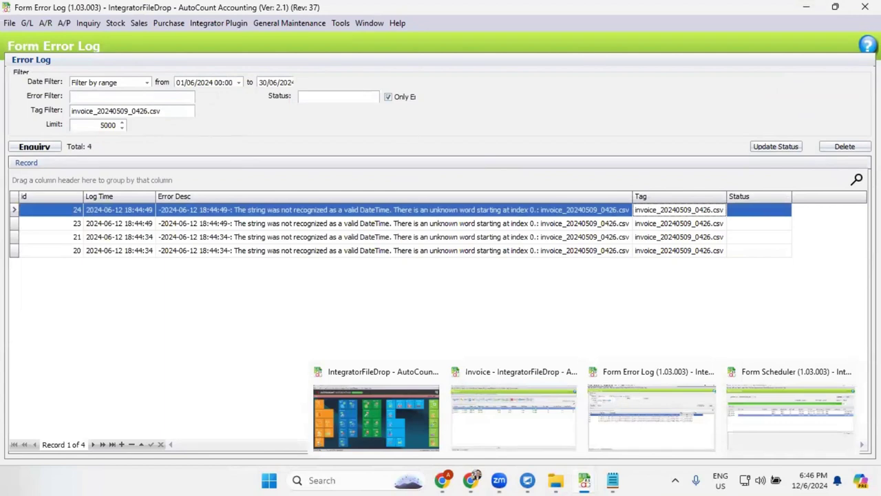
- Delete the filtered error log entries with the permission passcode, then view invoices IV2405001–IV2405003 totalling 1,100.00
left_click(853, 149)
left_click(415, 252)
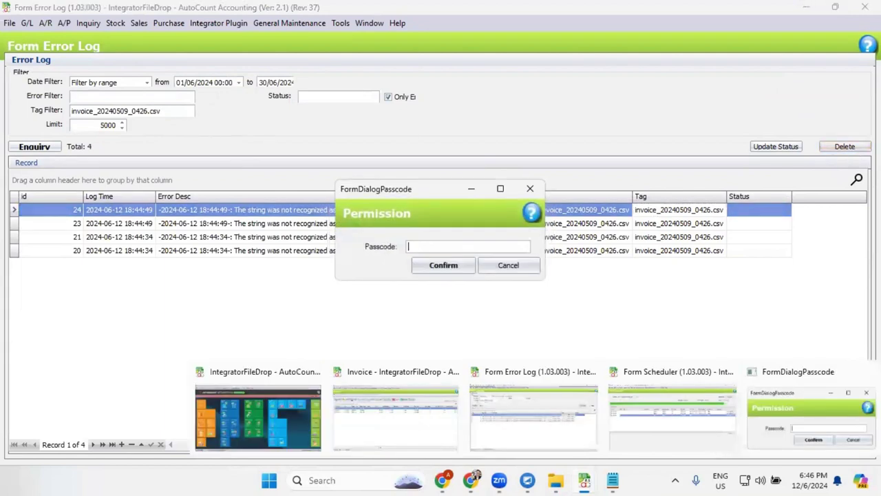
left_click(449, 269)
left_click(453, 251)
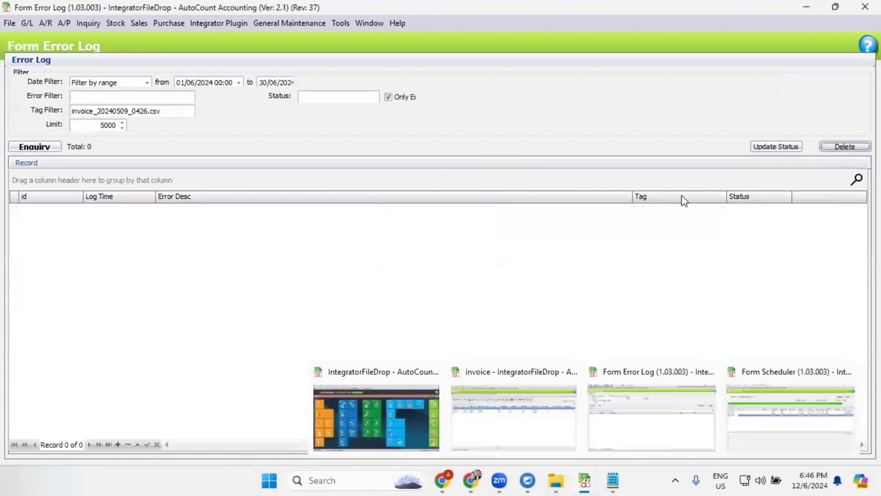
left_click(542, 406)
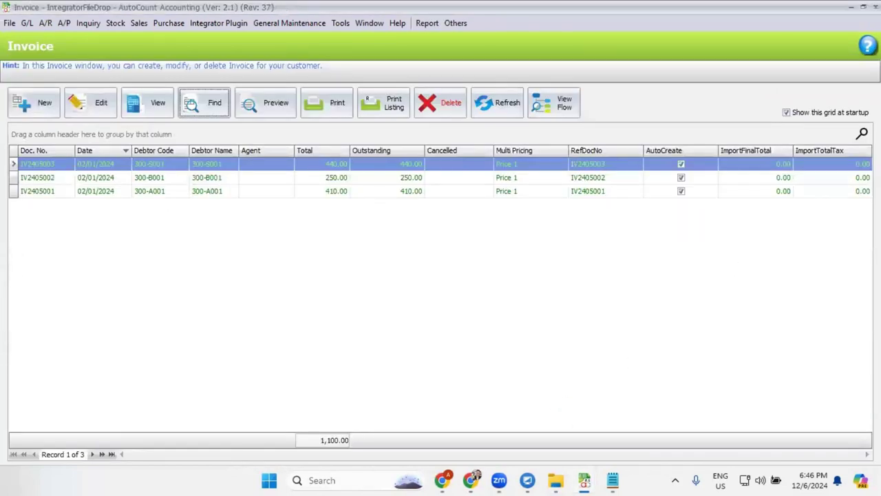